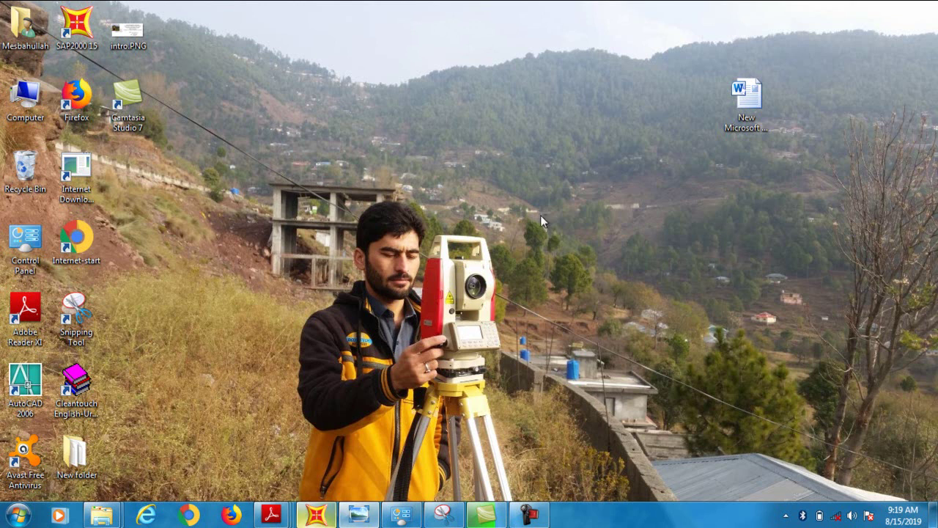
Switch to Chapter 2.pdf in Adobe Reader and examine problem 2-36 with its frame figure
left_click(274, 516)
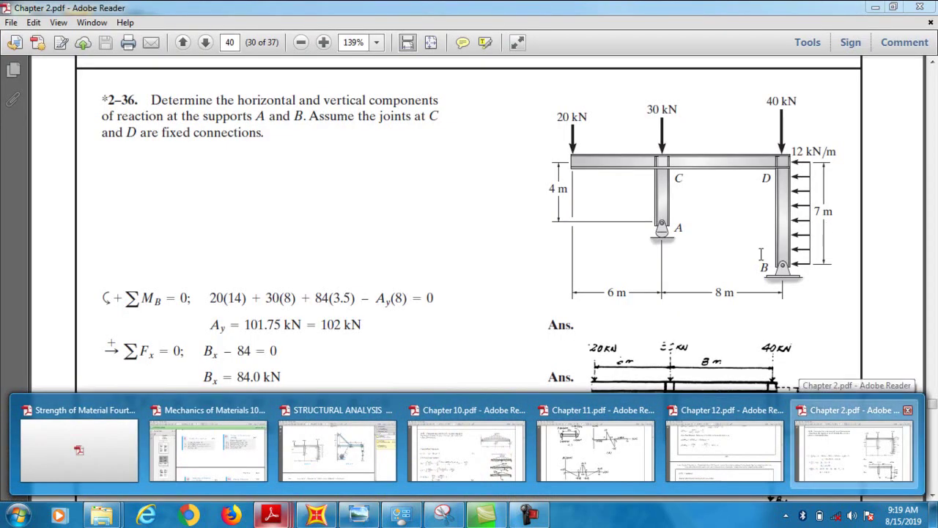
left_click(853, 449)
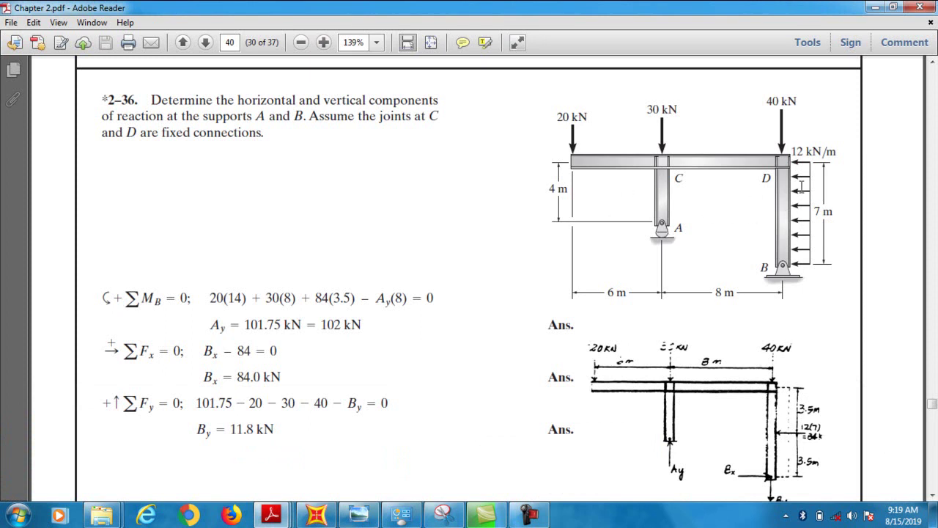
scroll(591, 211, "down", 3)
scroll(588, 205, "up", 5)
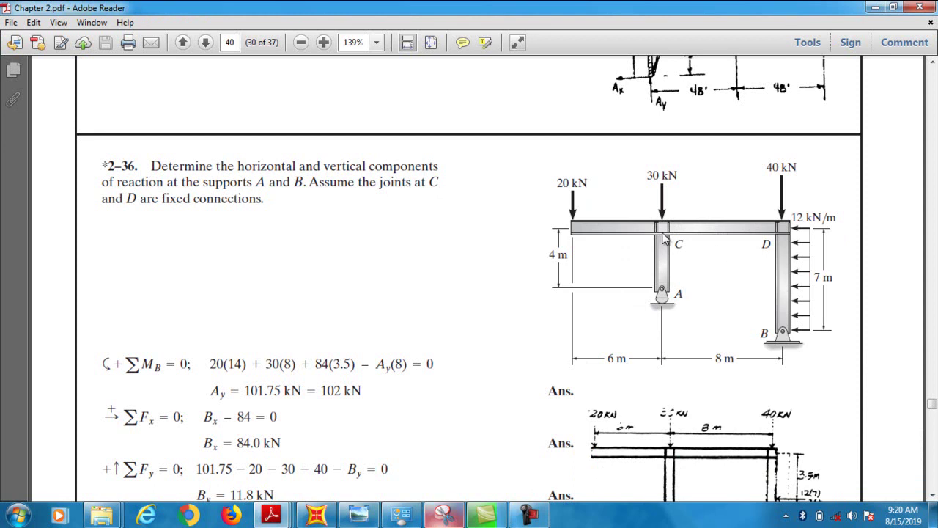
Capture the loaded frame figure of problem 2-36 with Snipping Tool and maximize the snip window
left_click(444, 516)
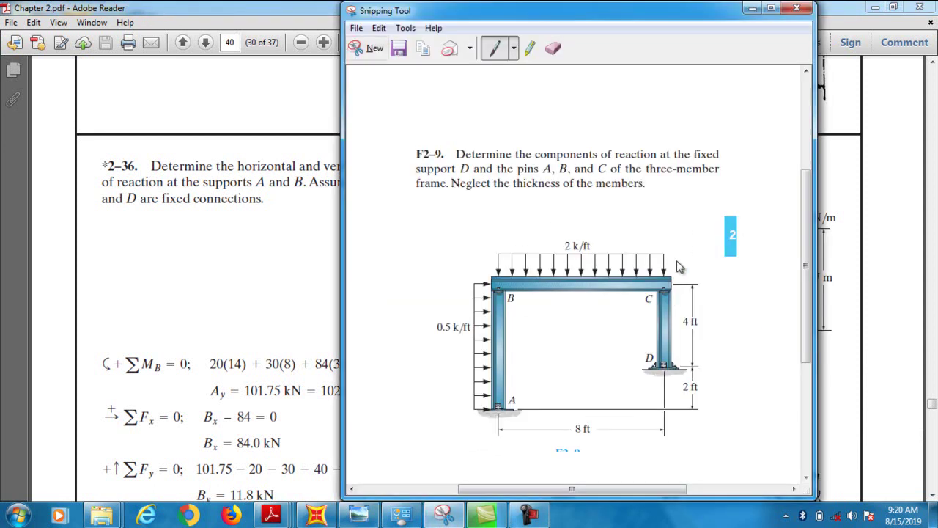
key("ctrl+n")
left_click_drag(525, 129, 850, 376)
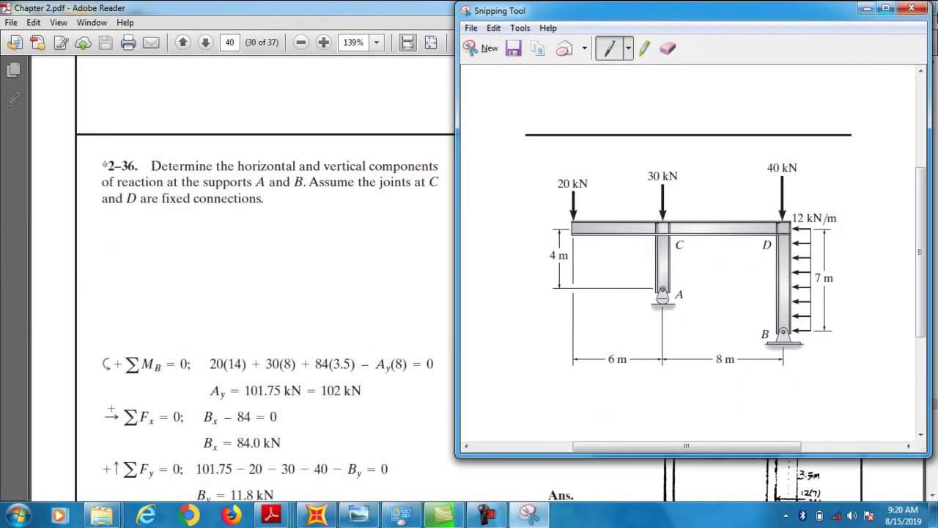
left_click(885, 8)
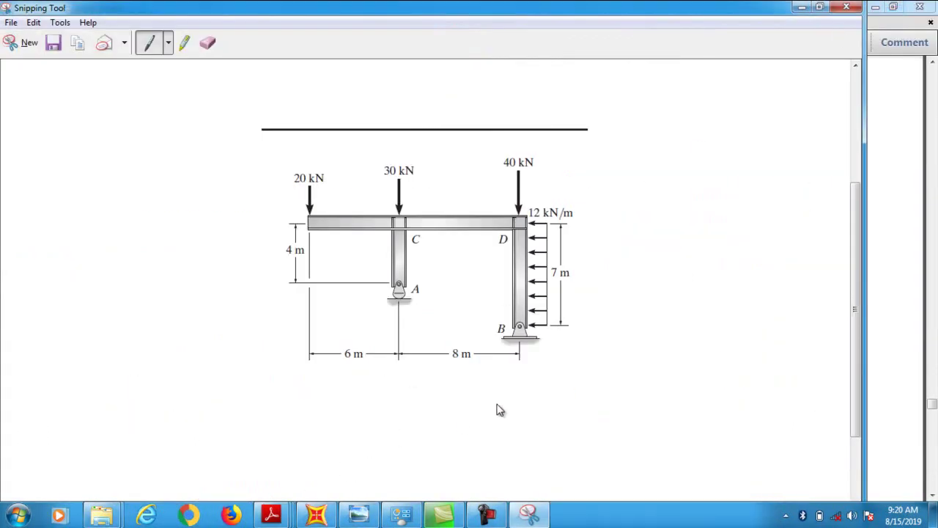
Annotate the snip with check marks in the two bays and a dimension marked 7 beside the frame's full height
mouse_move(337, 250)
left_mouse_down()
mouse_move(342, 257)
mouse_move(350, 247)
left_mouse_up()
left_click_drag(446, 253, 467, 248)
left_click_drag(581, 219, 649, 215)
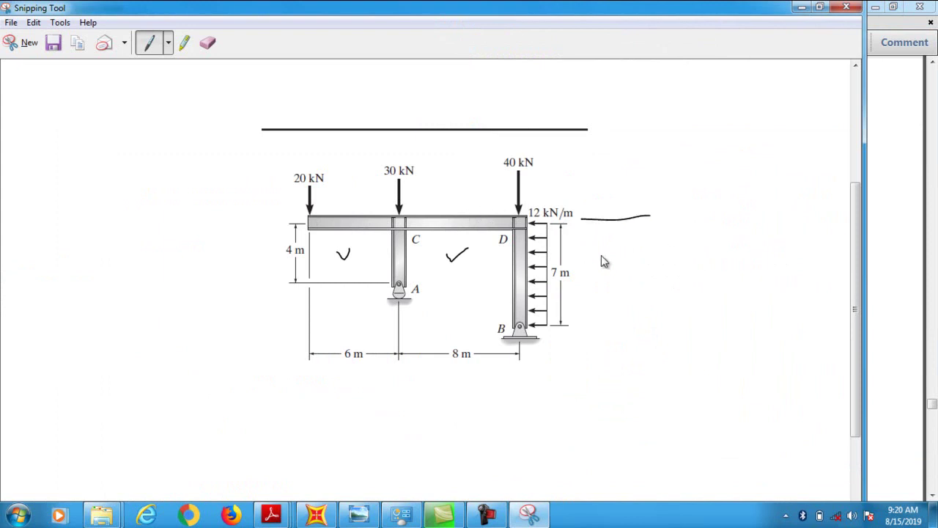
left_click_drag(584, 332, 676, 319)
left_click_drag(623, 220, 624, 336)
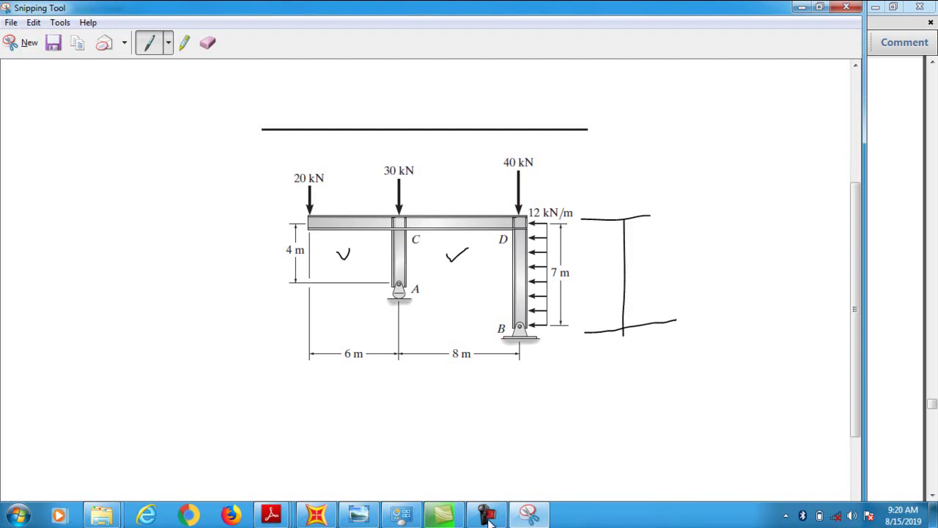
left_click_drag(644, 251, 649, 280)
left_click_drag(647, 269, 664, 268)
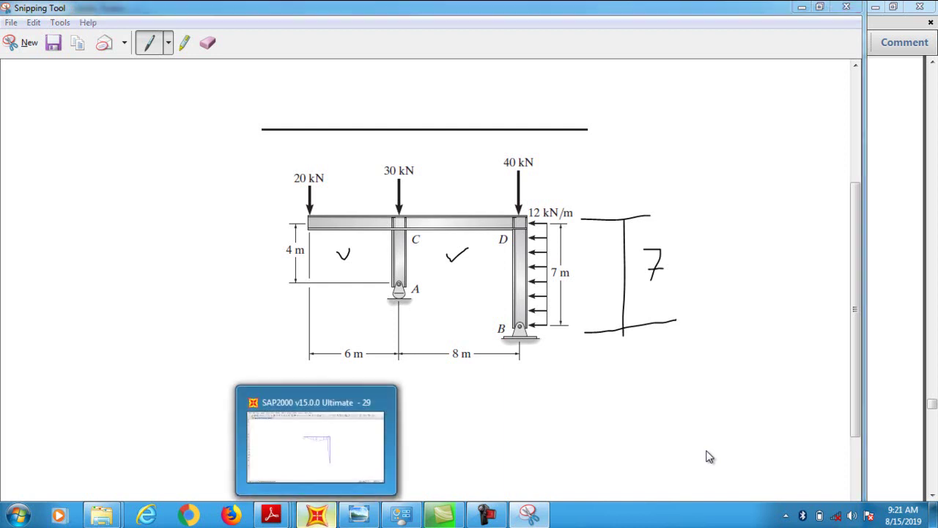
Switch to SAP2000, save the current model's changes and start a new model from the 2D Frames template
left_click(317, 514)
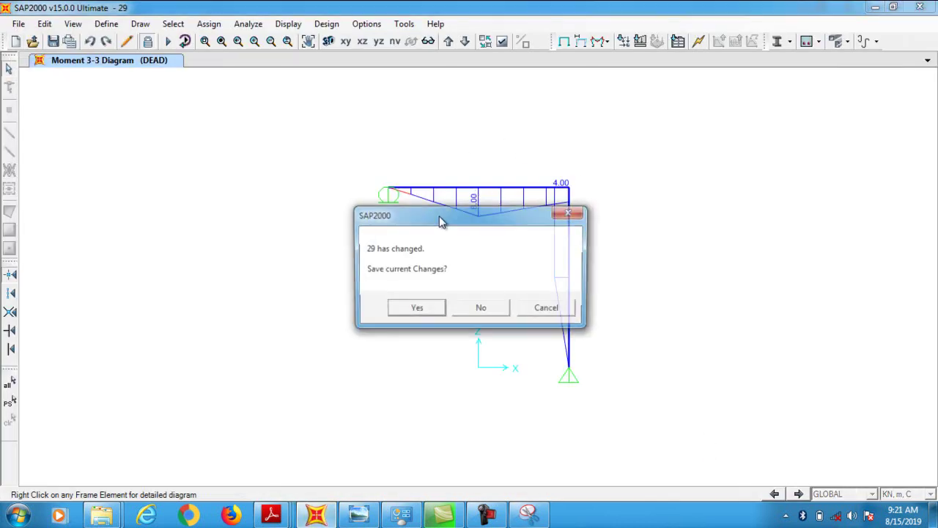
key("Return")
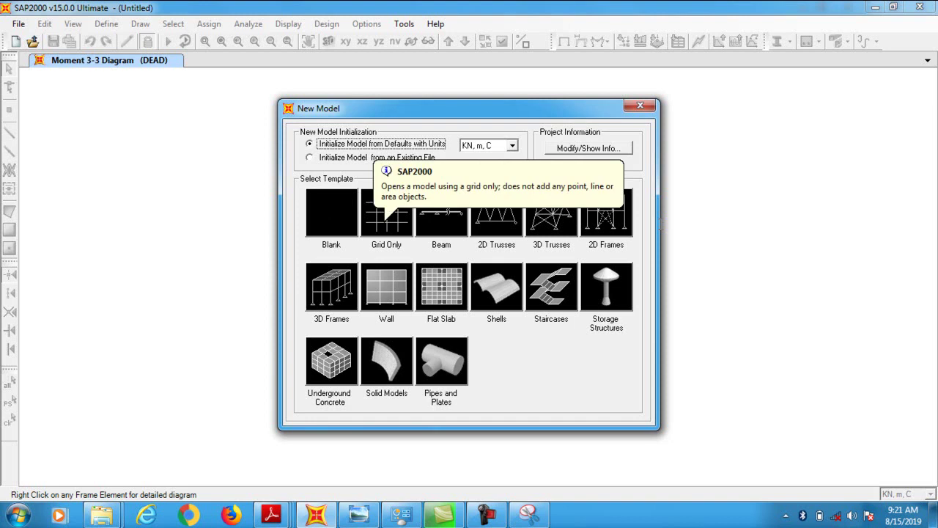
left_click(617, 248)
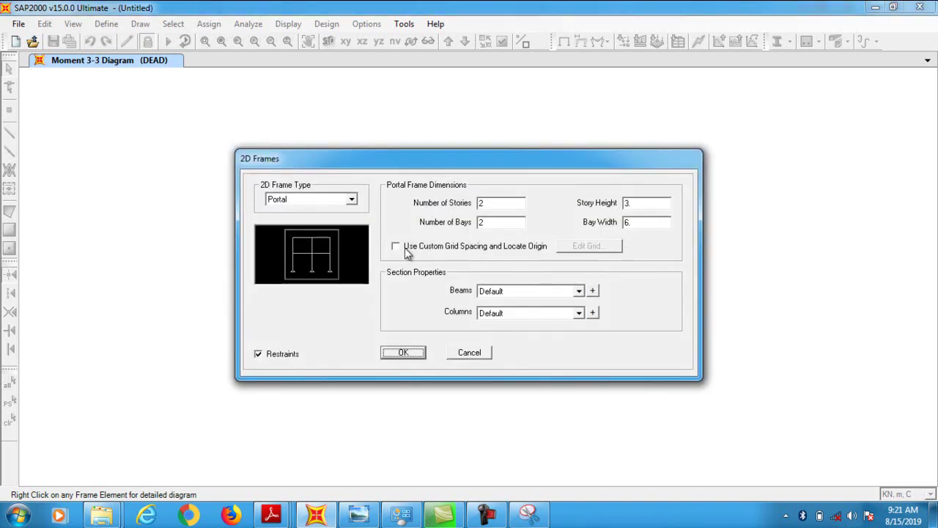
Set the portal frame to 1 story with a story height of 7 m
key("Tab")
type("1")
key("Tab")
type("7")
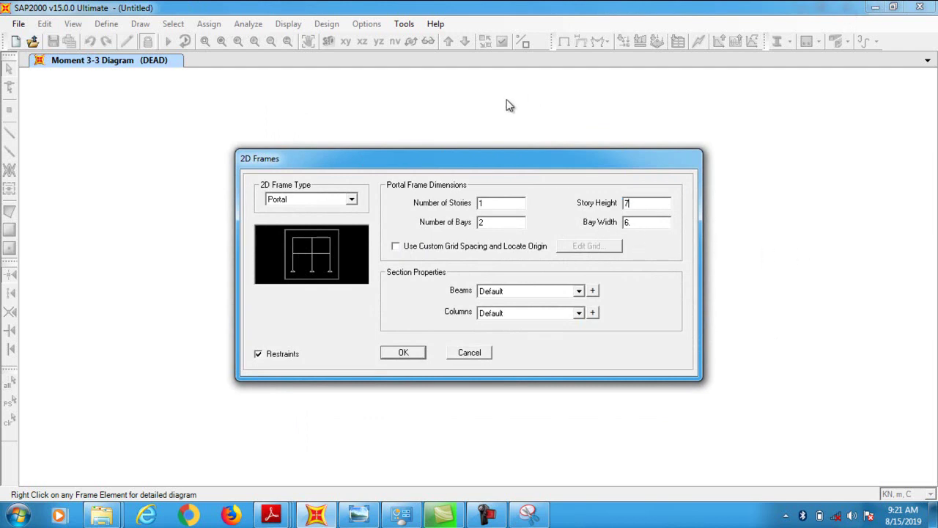
Enable custom grid spacing, open the grid for editing and display the grid data as spacing
key("Tab")
key("Tab")
key("space")
key("Tab")
key("space")
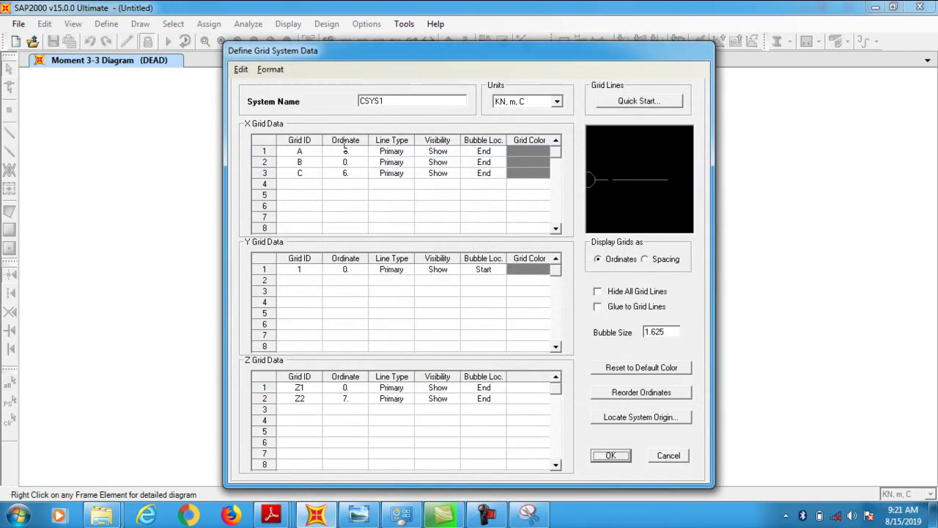
key("alt+s")
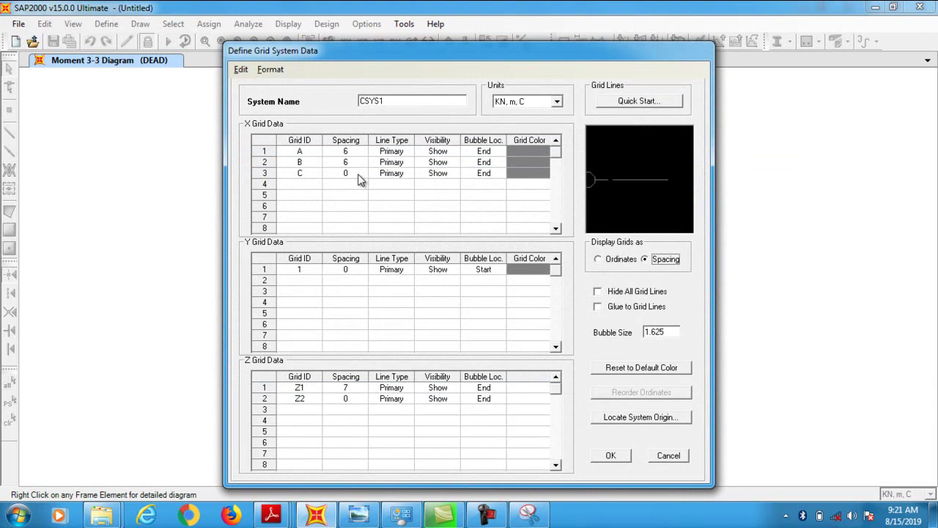
key("Tab")
Switch to Snipping Tool and label the frame's vertical grid lines A, B and C, erasing and redrawing the badly written B
key("alt+Tab")
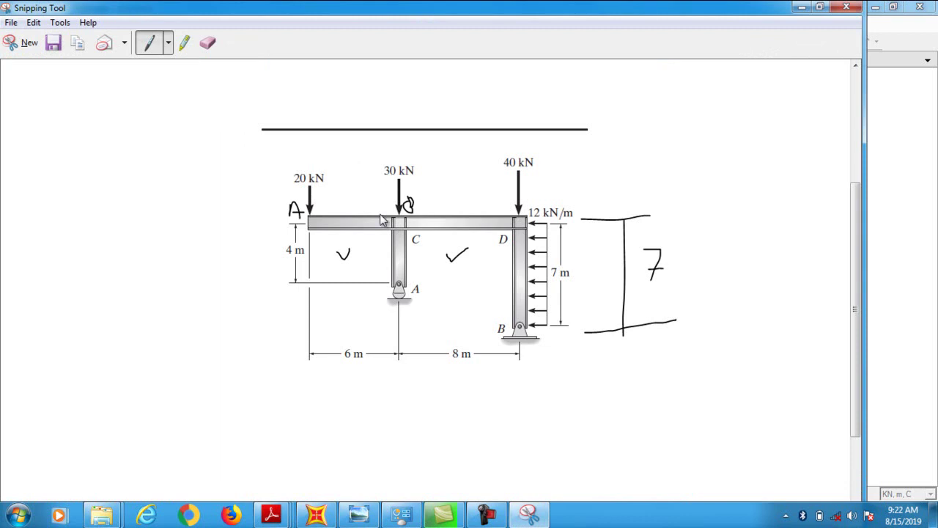
left_click(209, 42)
left_click(408, 205)
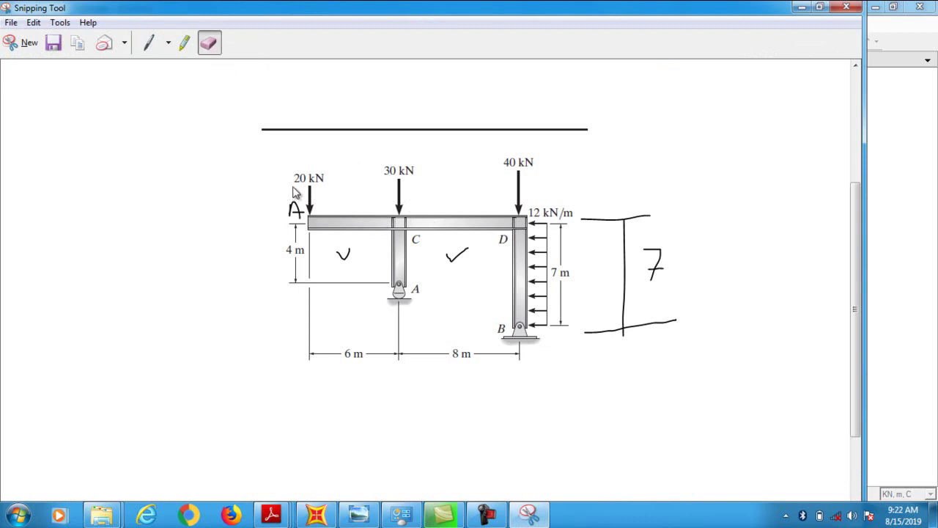
mouse_move(410, 189)
left_mouse_down()
mouse_move(411, 209)
mouse_move(423, 190)
mouse_move(434, 208)
left_mouse_up()
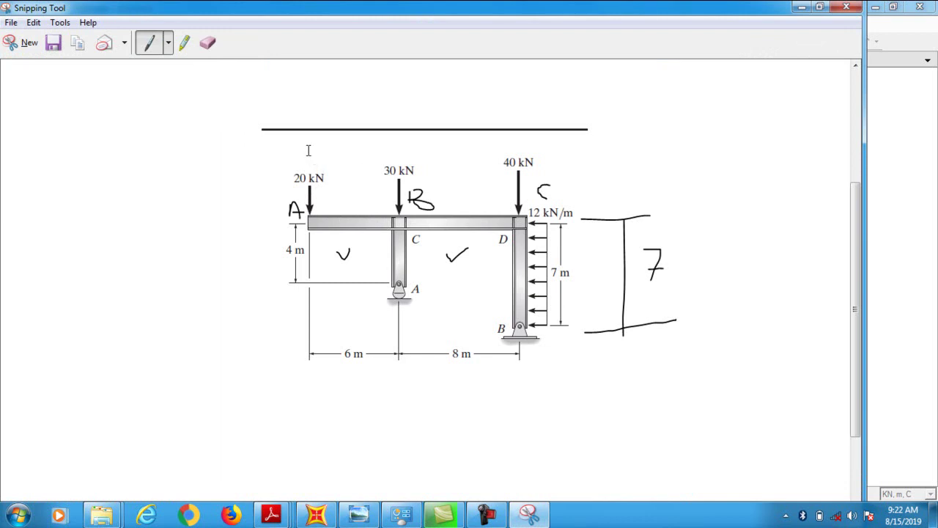
Mark spans A–B and B–C above the beam and circle their 6 m and 8 m dimensions
left_click_drag(297, 207, 397, 206)
mouse_move(347, 333)
left_mouse_down()
mouse_move(339, 366)
mouse_move(373, 345)
mouse_move(364, 335)
left_mouse_up()
left_click_drag(430, 199, 516, 197)
mouse_move(457, 335)
left_mouse_down()
mouse_move(439, 359)
mouse_move(474, 351)
left_mouse_up()
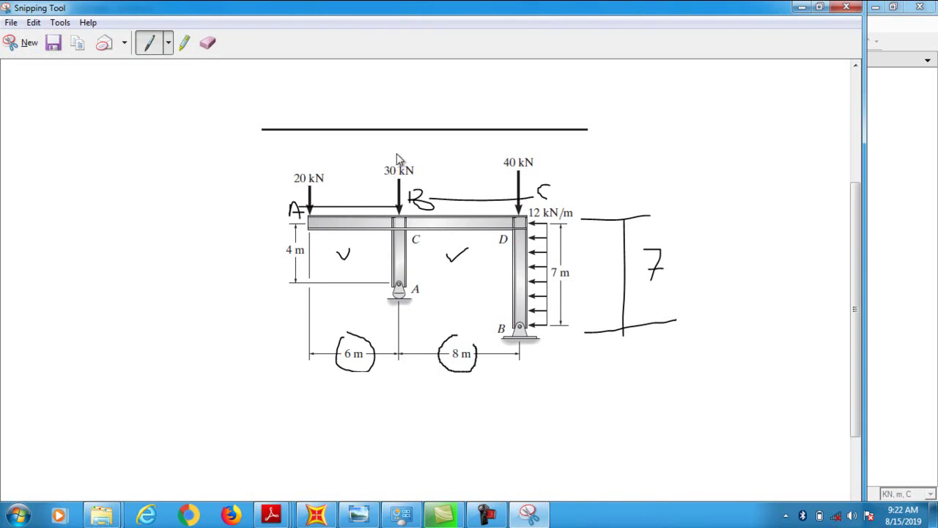
Return to SAP2000 and set the X grid spacing of line B to 8 m
key("alt+Tab")
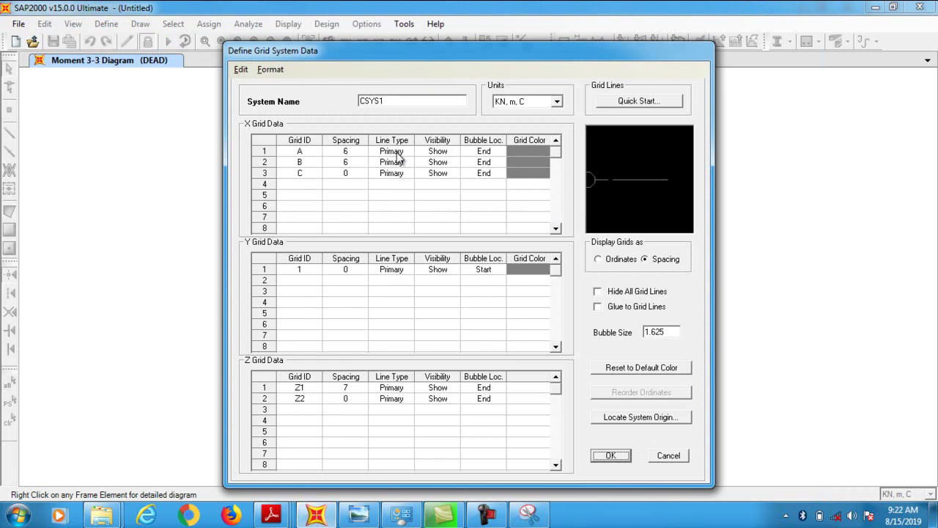
left_click(363, 162)
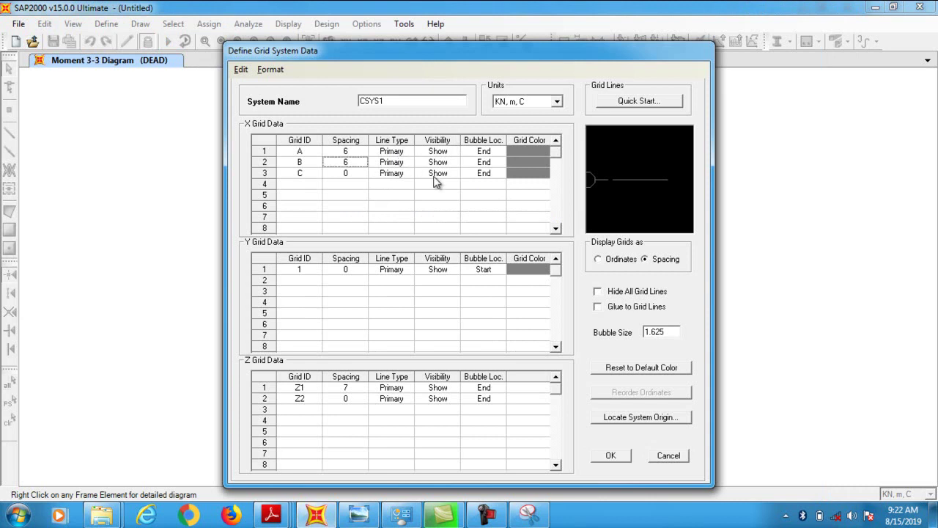
type("8")
key("Return")
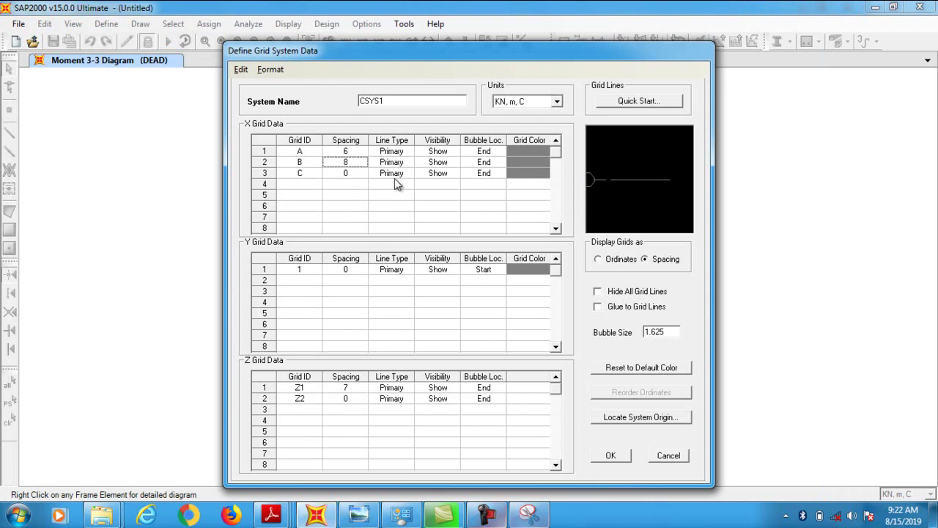
Switch to the annotated snip and draw level lines at support B, support A and the beam, labelled Z1, Z2 and Z3
mouse_move(271, 515)
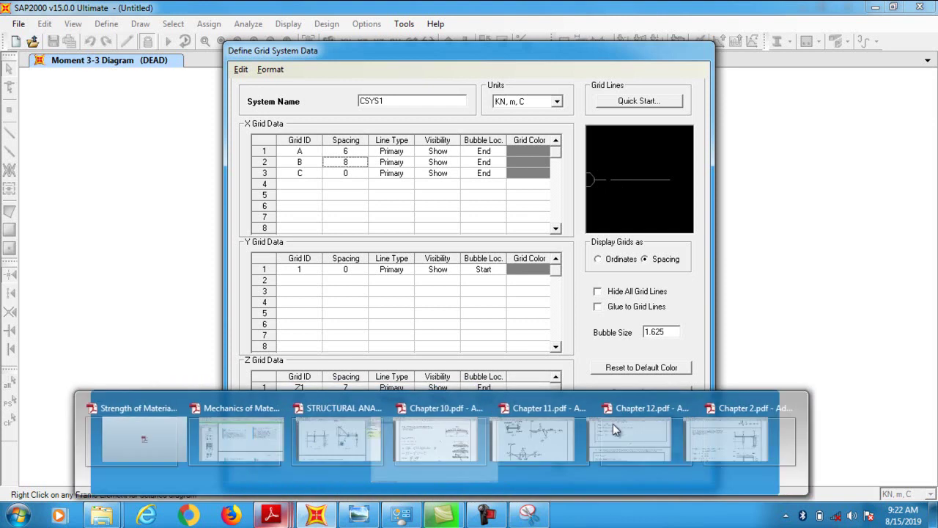
left_click(613, 454)
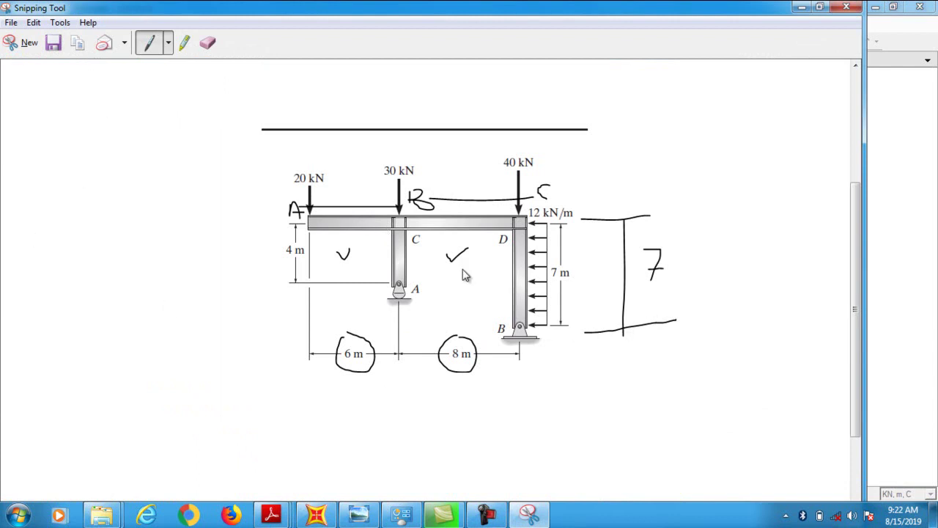
left_click_drag(501, 343, 715, 341)
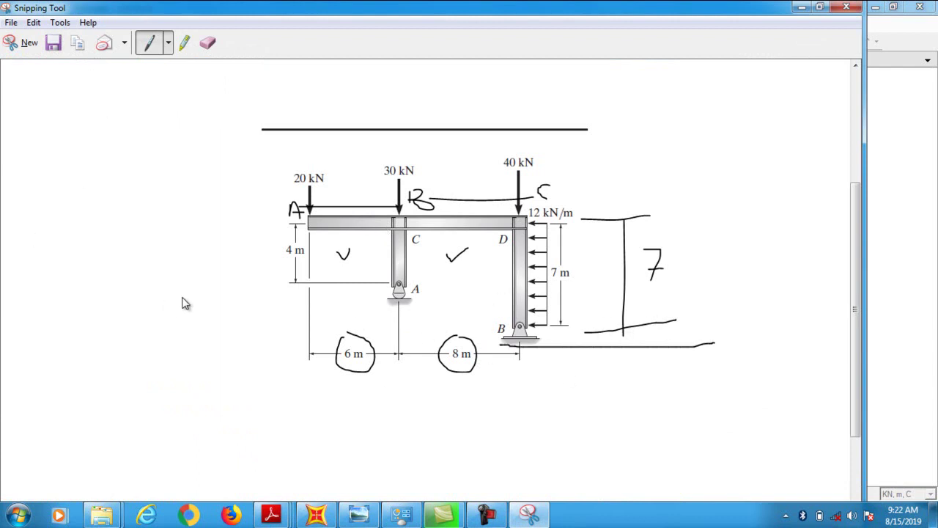
left_click_drag(414, 299, 721, 276)
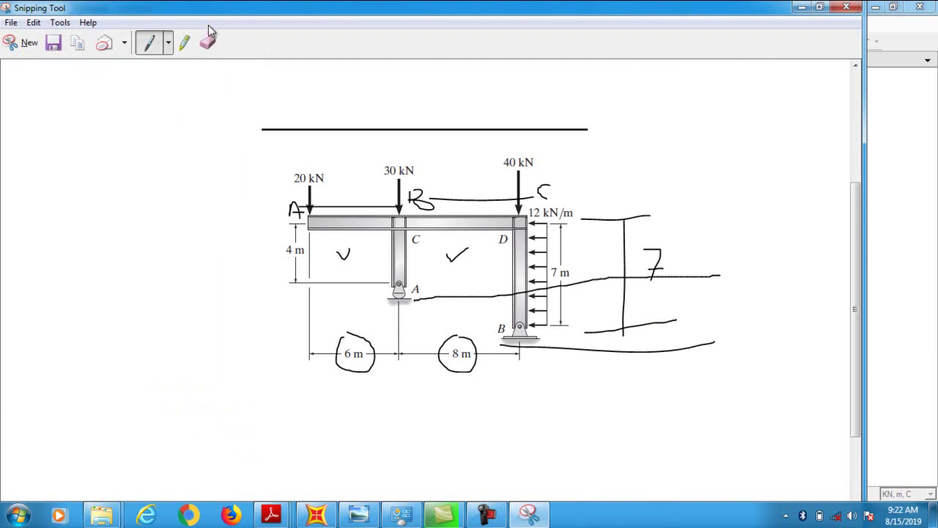
left_click_drag(525, 224, 742, 198)
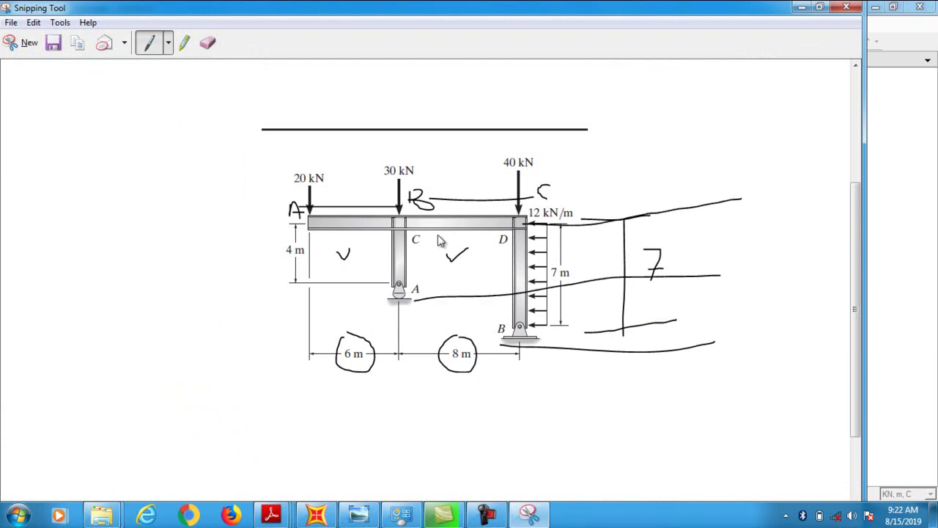
left_click_drag(729, 326, 768, 349)
mouse_move(730, 264)
left_mouse_down()
mouse_move(755, 285)
mouse_move(755, 273)
mouse_move(764, 292)
mouse_move(806, 271)
left_mouse_up()
mouse_move(758, 194)
left_mouse_down()
mouse_move(762, 217)
mouse_move(777, 219)
left_mouse_up()
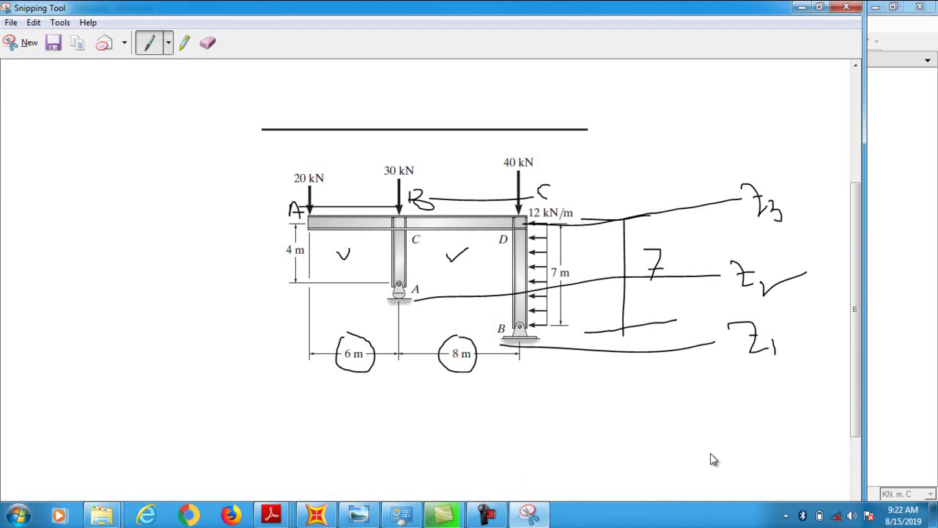
Mark the heights between the Z levels, with 4 beside column A and the calculation 7-4=3 between Z1 and Z2
left_click_drag(698, 345, 691, 277)
left_click_drag(694, 205, 708, 271)
left_click_drag(436, 296, 435, 224)
left_click_drag(424, 256, 432, 279)
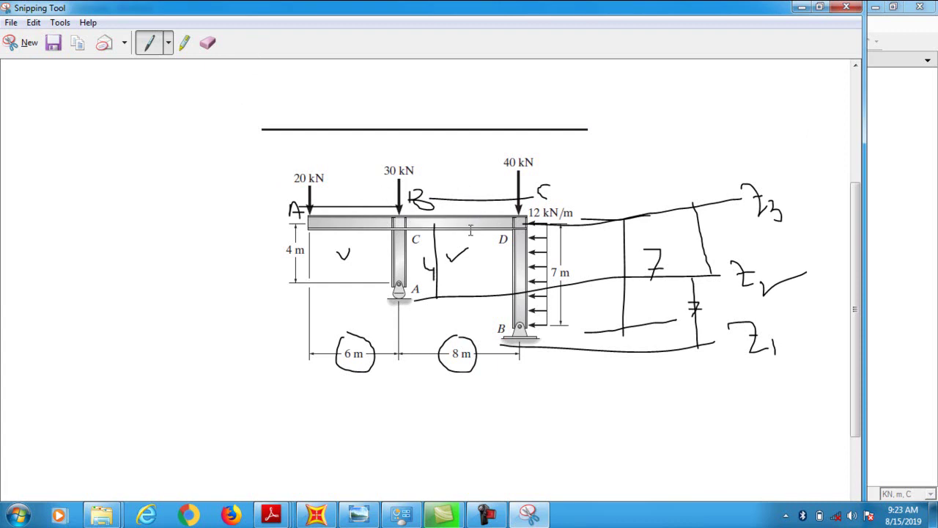
left_click_drag(710, 292, 718, 299)
mouse_move(719, 295)
left_mouse_down()
mouse_move(717, 310)
mouse_move(749, 293)
mouse_move(756, 300)
mouse_move(749, 308)
left_mouse_up()
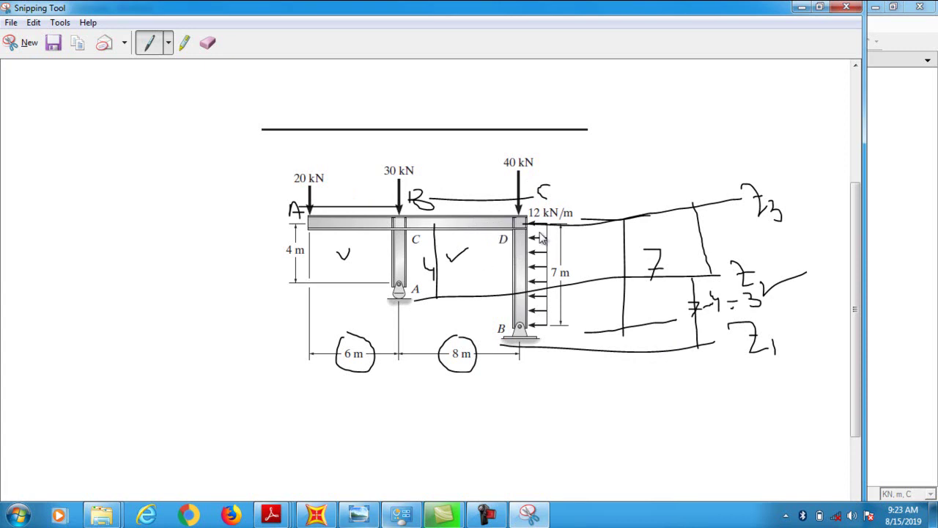
Return to SAP2000 and add a third Z grid line Z3 with primary line type, shown, and its bubble at the end
key("alt+Tab")
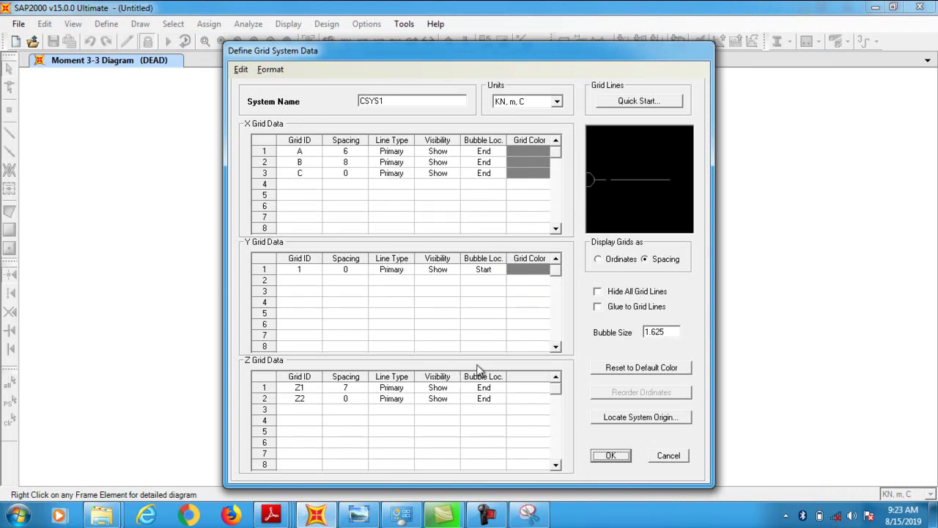
left_click(435, 374)
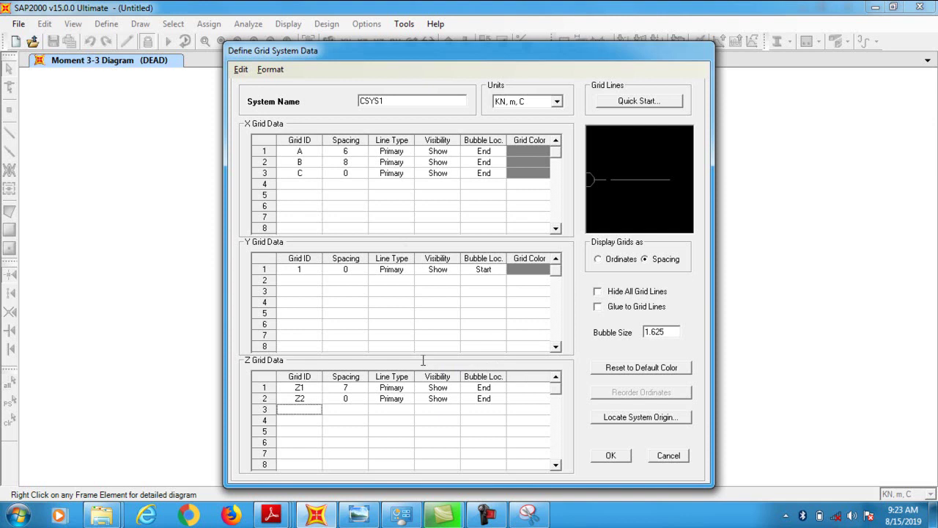
key("super")
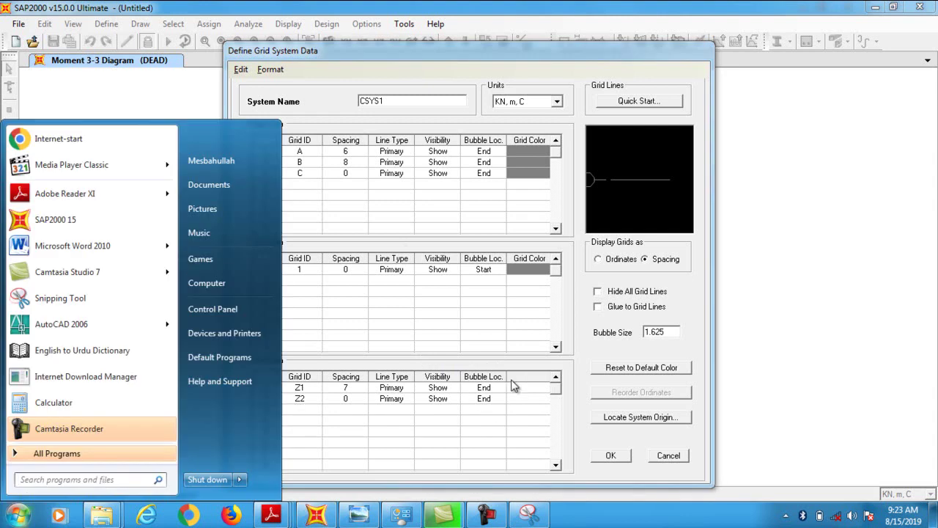
key("Escape")
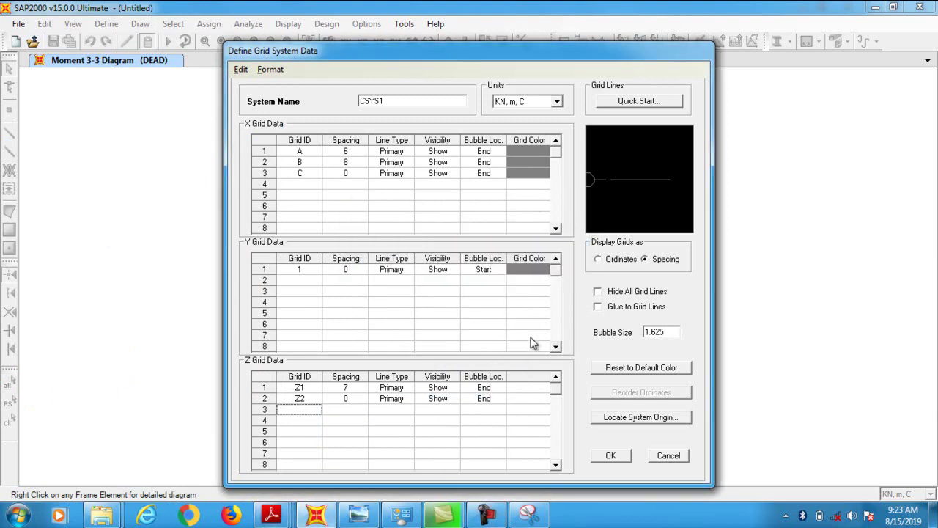
type("Z3")
key("Tab")
key("Tab")
key("Tab")
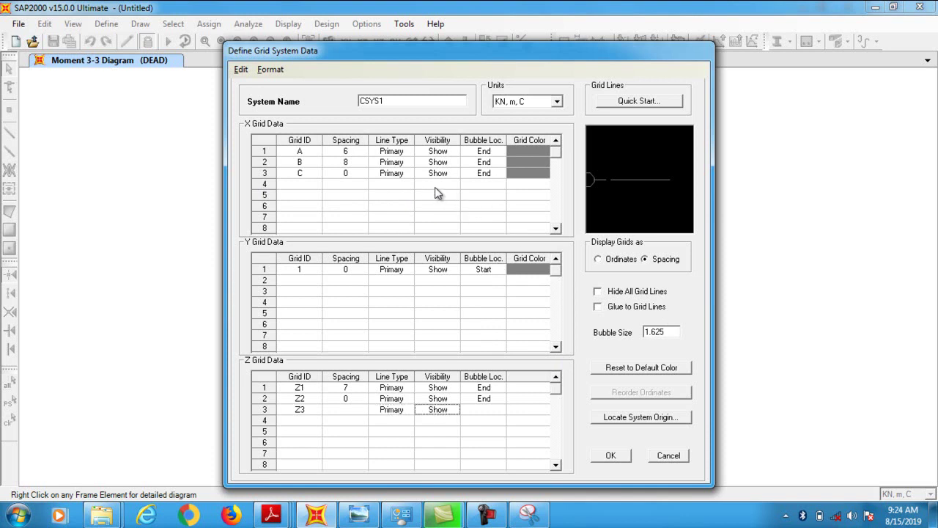
key("Tab")
Set the Z grid spacings to 3 m for Z1, 4 m for Z2 and 0 for Z3
key("Up")
key("Up")
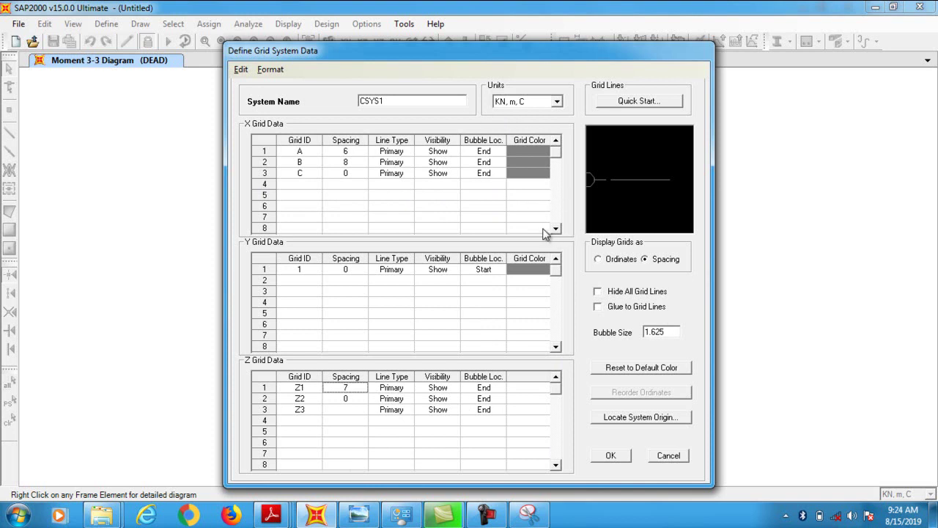
type("3")
key("Return")
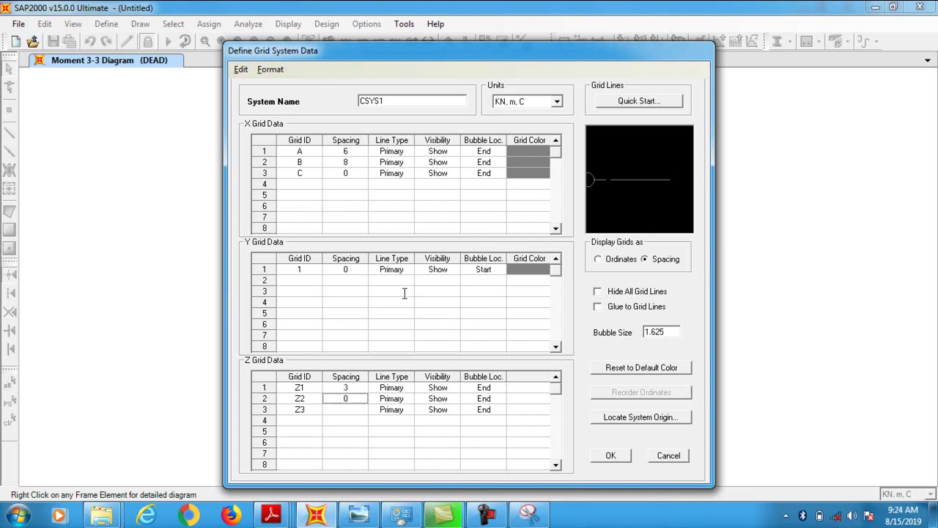
type("4")
key("Return")
type("0")
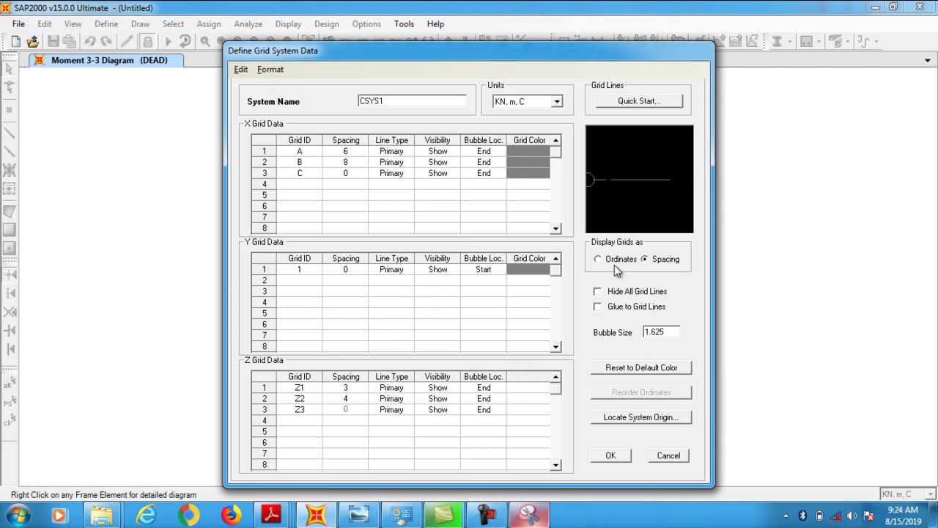
key("Return")
Accept the custom grid, generate the 2D portal frame and keep only the X-Z plane view open
left_click(610, 455)
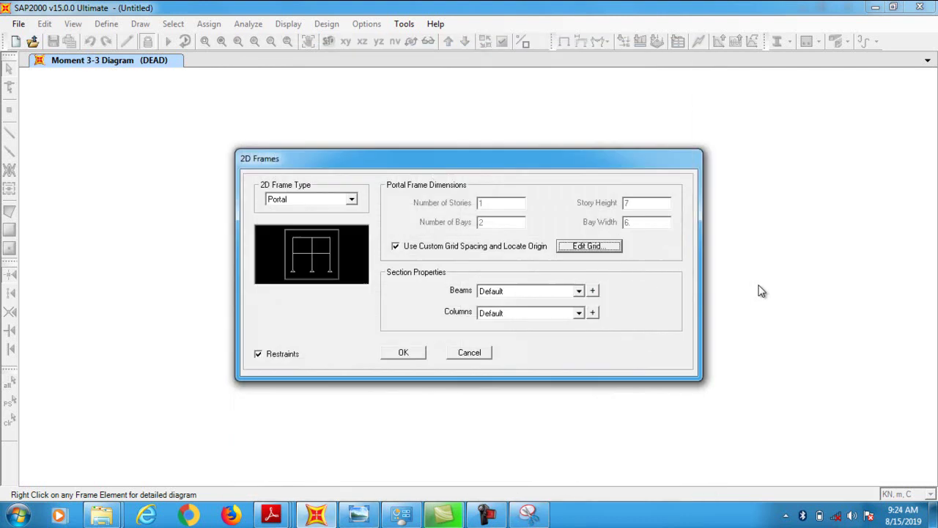
key("Return")
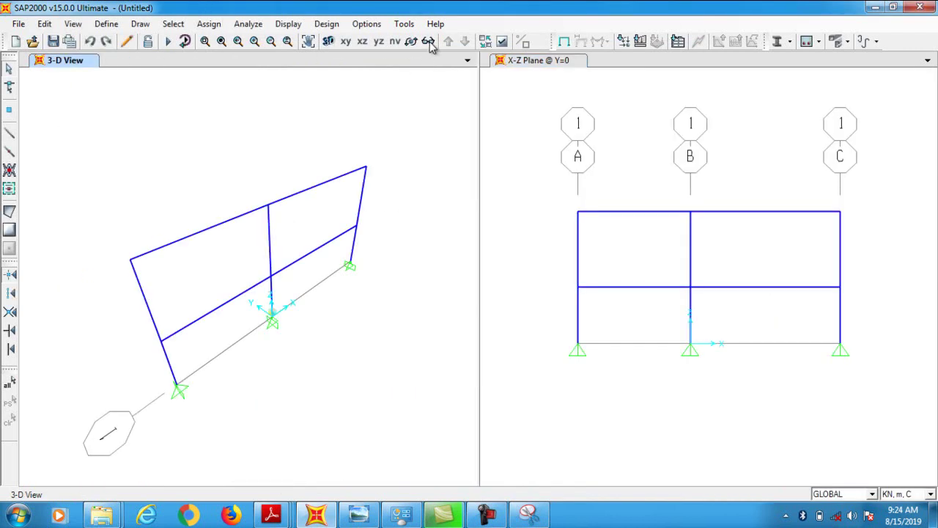
left_click(92, 61)
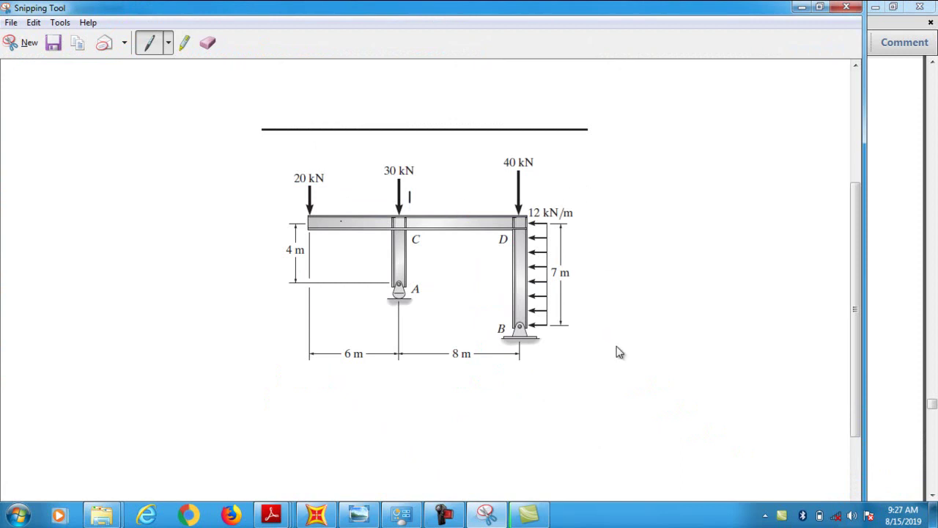
In the problem snip, draw and cross out the nonexistent column below the beam's free end and the one below support A
key("alt+Tab")
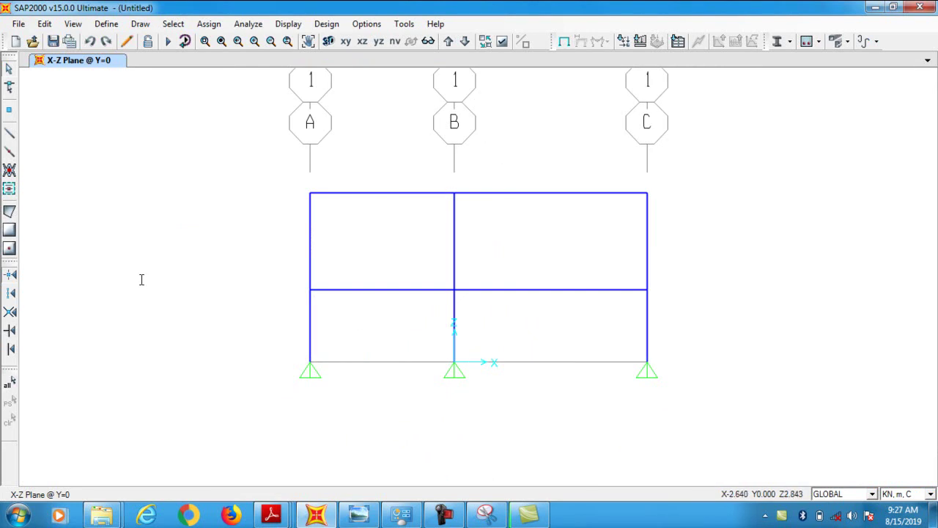
key("alt+Tab")
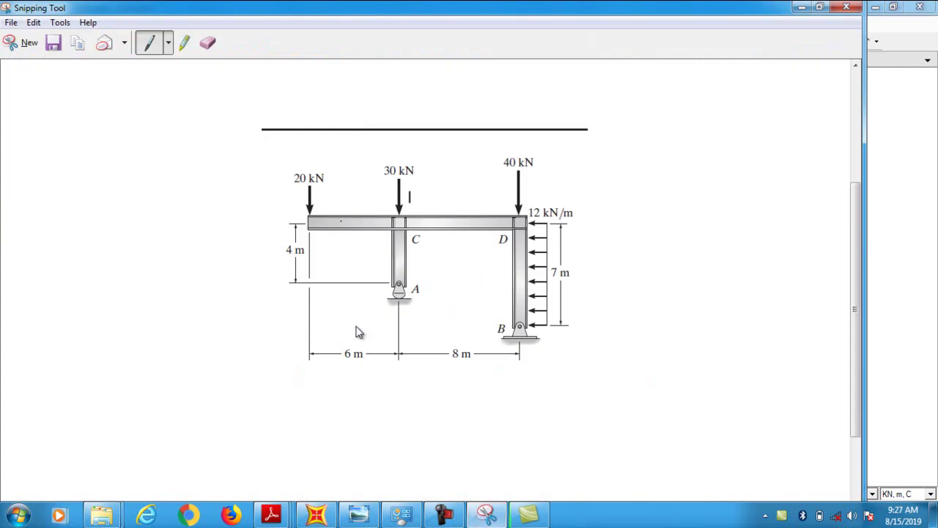
left_click_drag(305, 233, 308, 337)
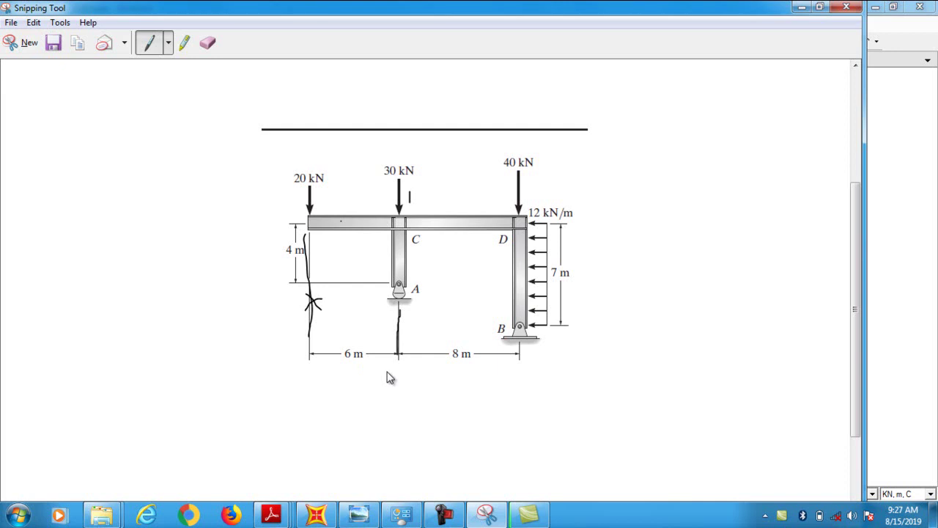
left_click_drag(390, 327, 413, 340)
left_click_drag(402, 323, 394, 342)
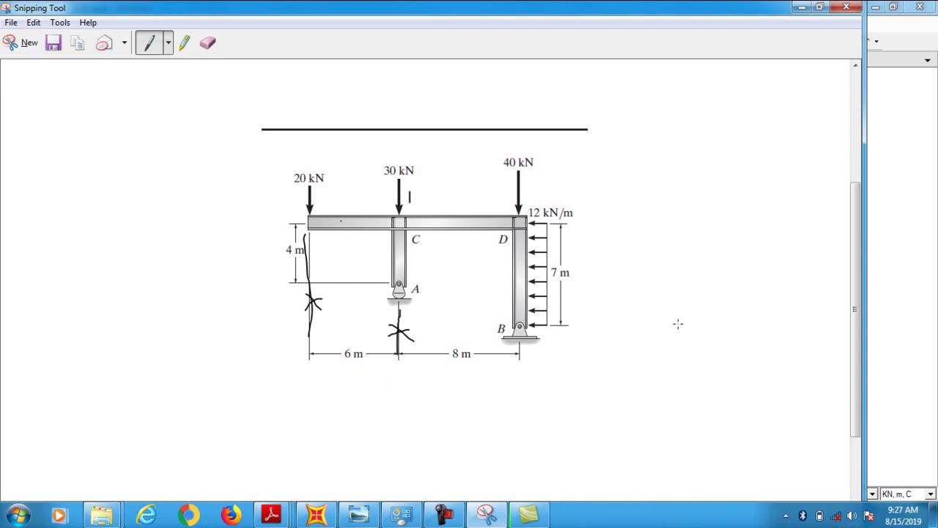
Return to SAP2000 and delete both column segments on line A and the mid-level beam between lines A and B
key("F10")
left_click(906, 457)
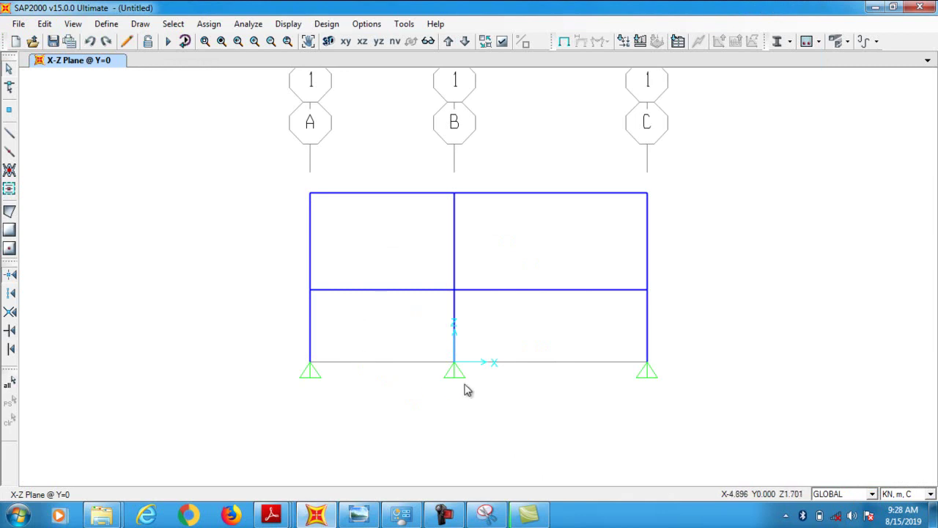
left_click(310, 316)
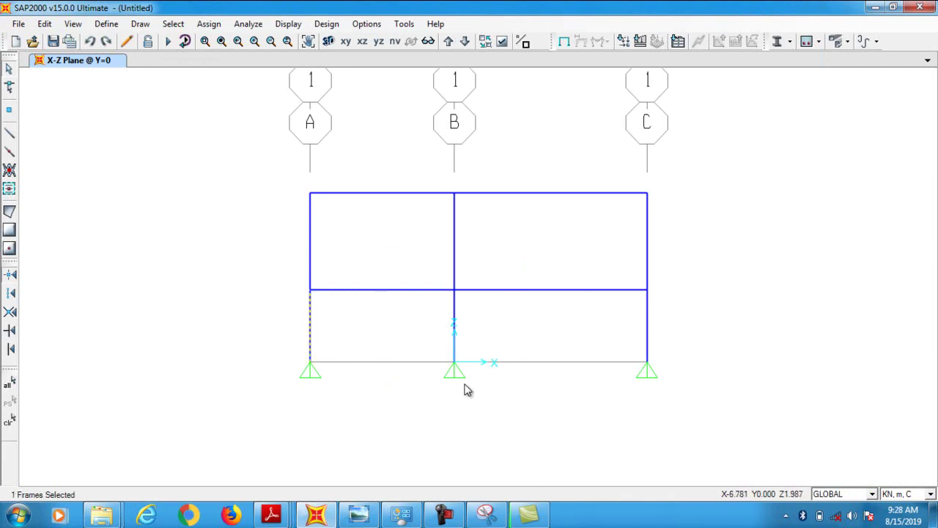
left_click(378, 289)
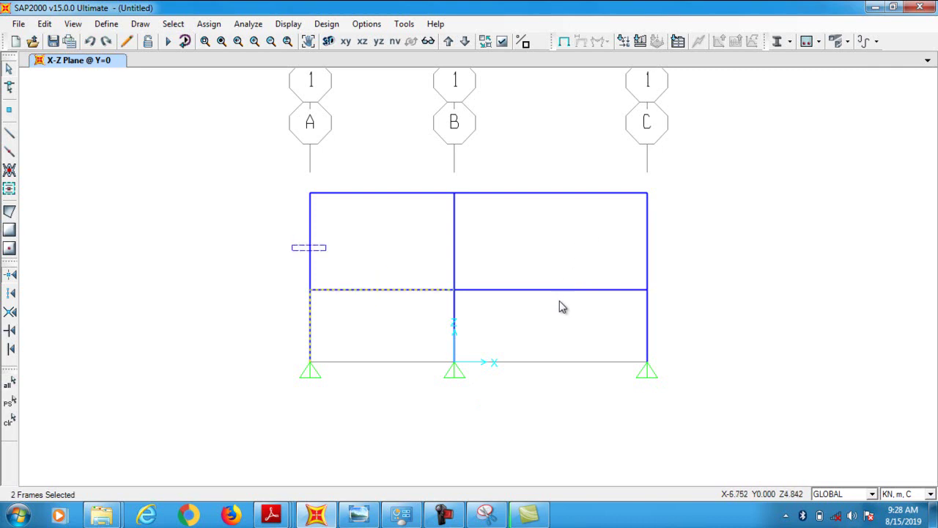
left_click(310, 247)
key("Delete")
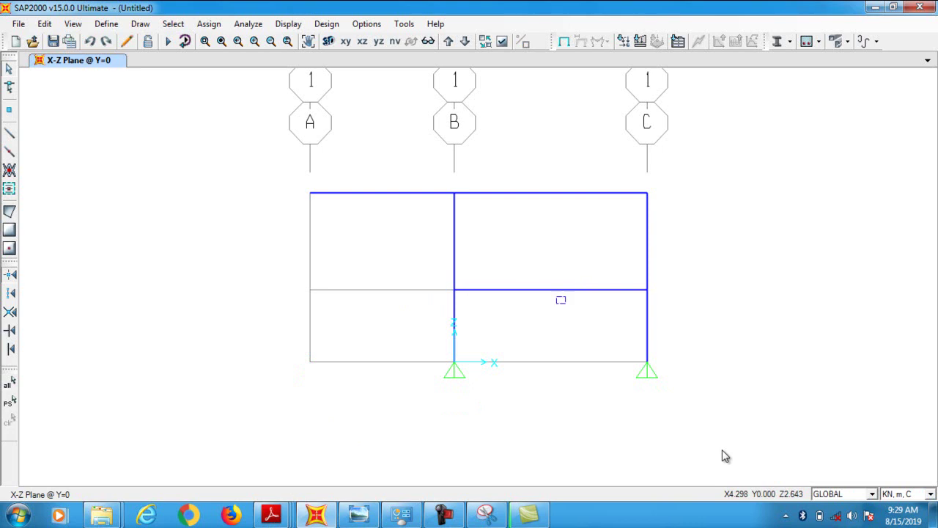
Delete the mid-level beam between lines B and C together with the lower column segment on line B
left_click(555, 288)
left_click_drag(471, 335, 428, 317)
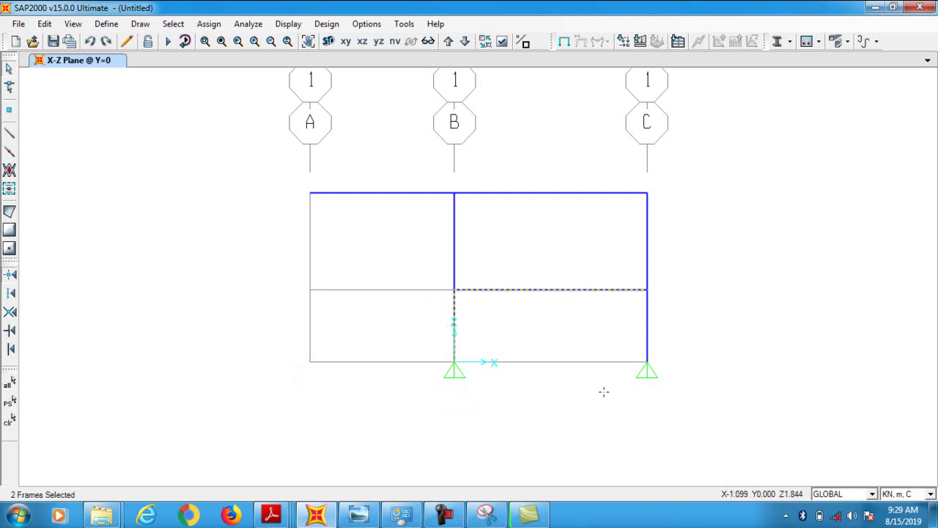
key("Delete")
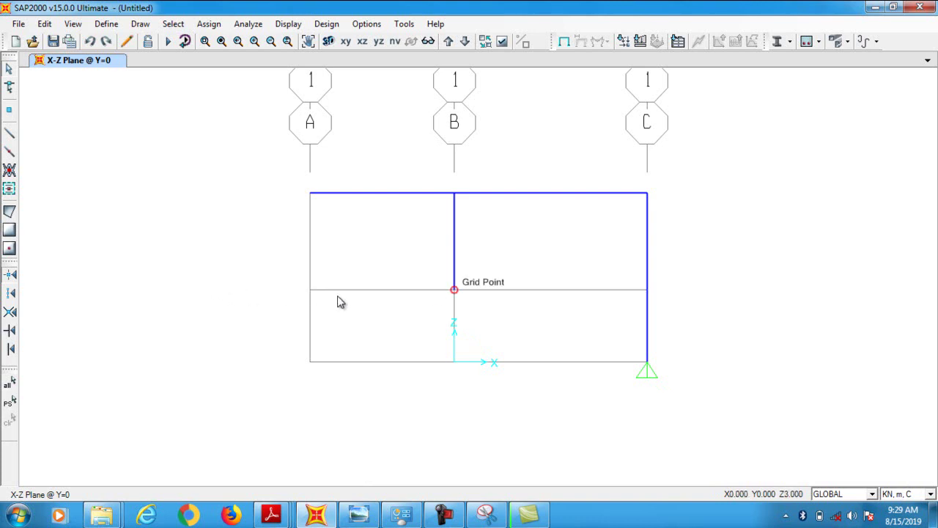
Assign a roller restraint to the joint at the lower end of the column on line B
left_click(454, 290)
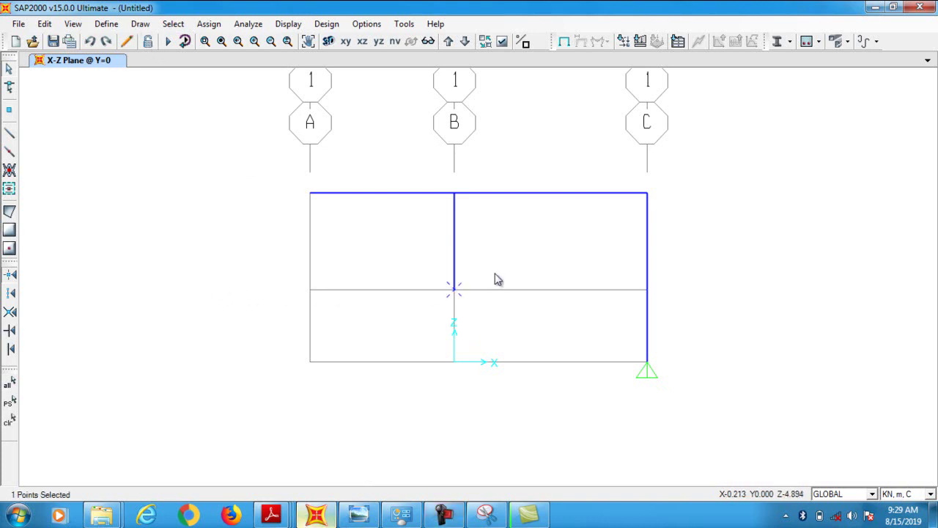
mouse_move(271, 515)
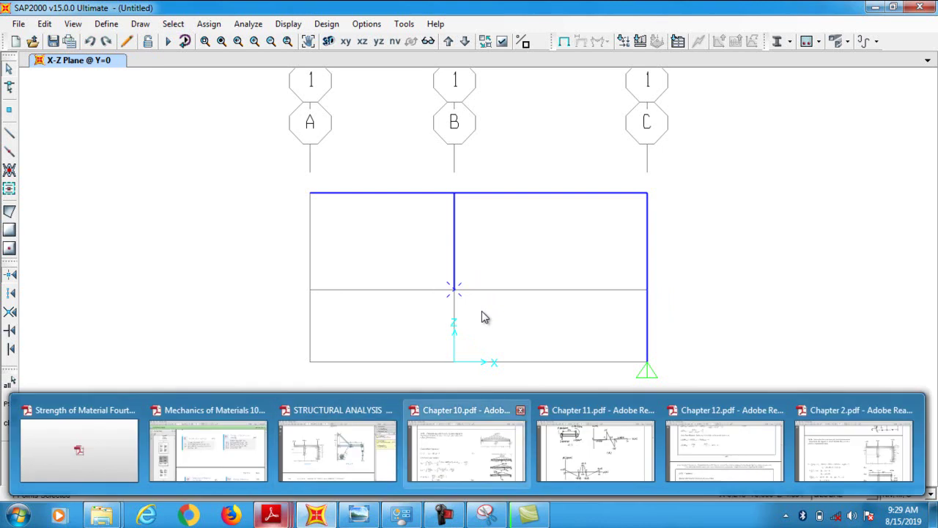
mouse_move(486, 514)
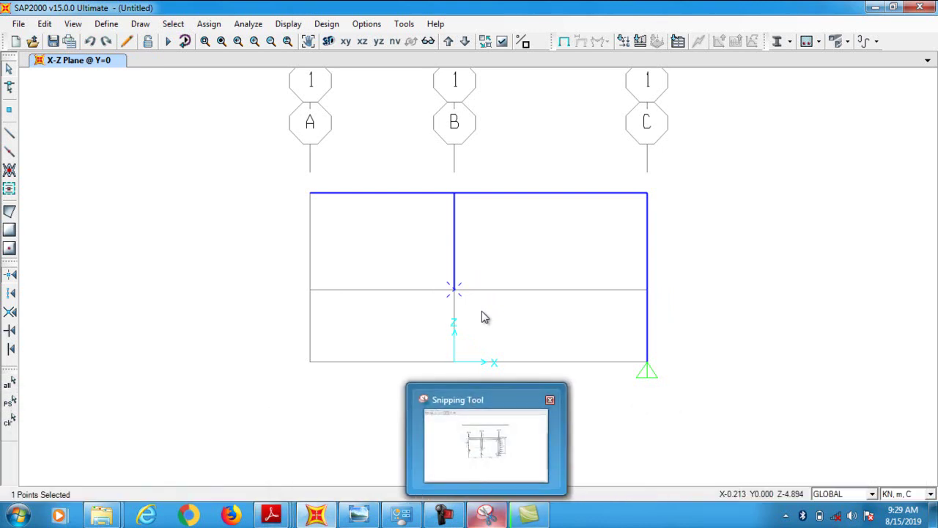
mouse_move(487, 449)
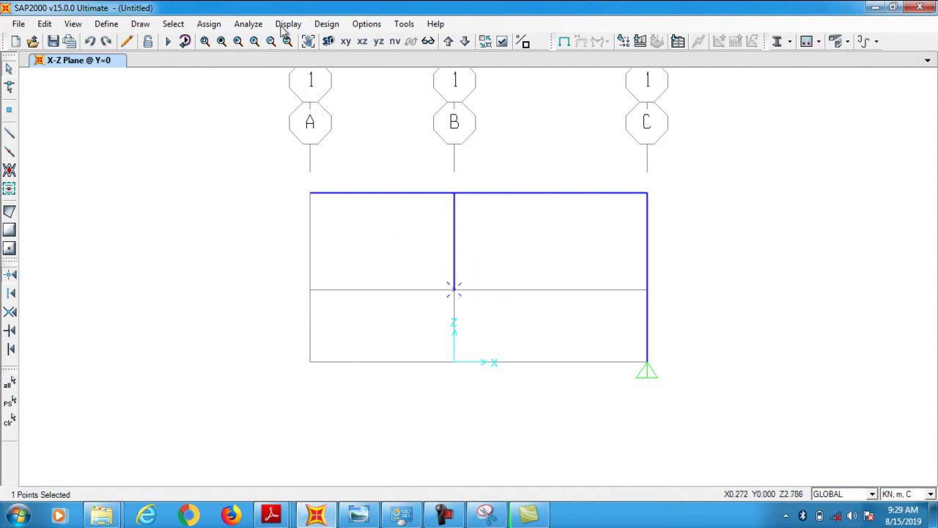
left_click(209, 24)
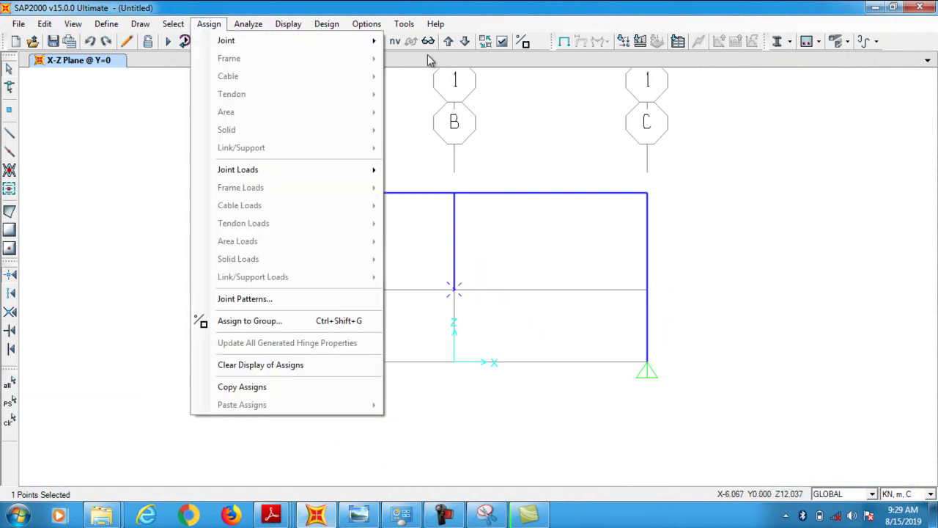
mouse_move(229, 40)
left_click(431, 42)
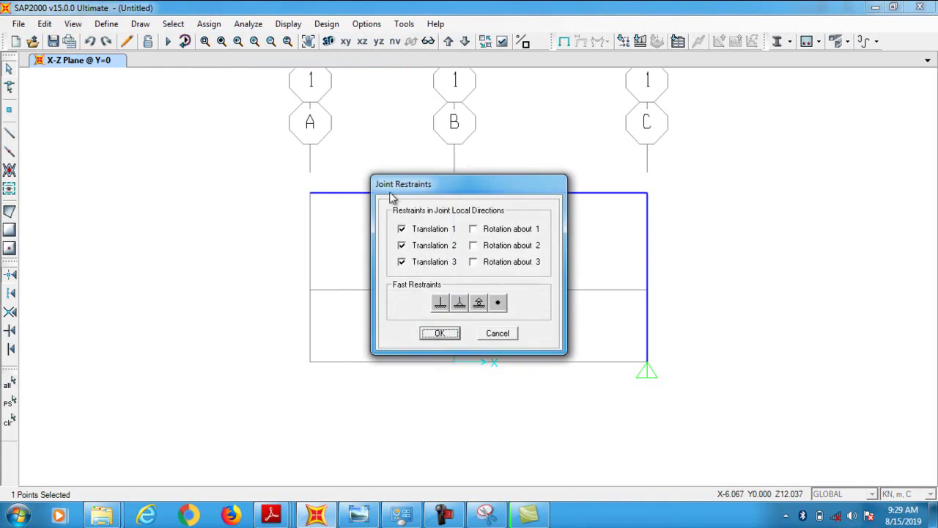
left_click(479, 302)
key("Return")
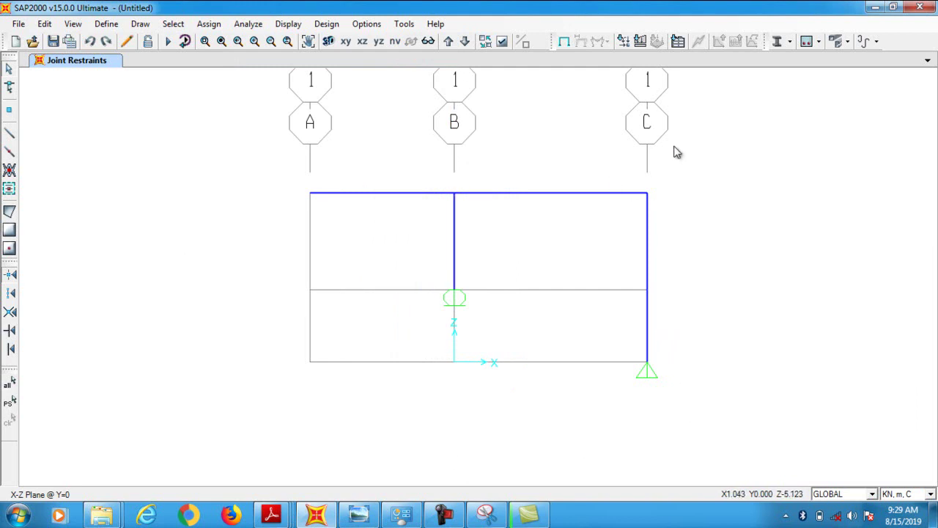
Switch to the problem snip, mark the 20, 30 and 40 kN point loads by hand, and return to SAP2000
key("alt+Tab")
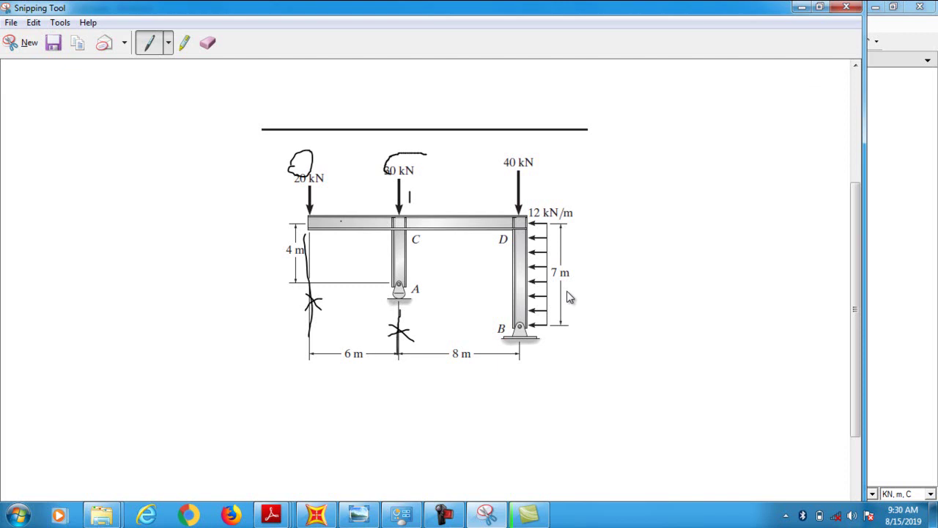
mouse_move(502, 151)
left_mouse_down()
mouse_move(496, 163)
mouse_move(534, 155)
mouse_move(513, 147)
left_mouse_up()
left_click(801, 6)
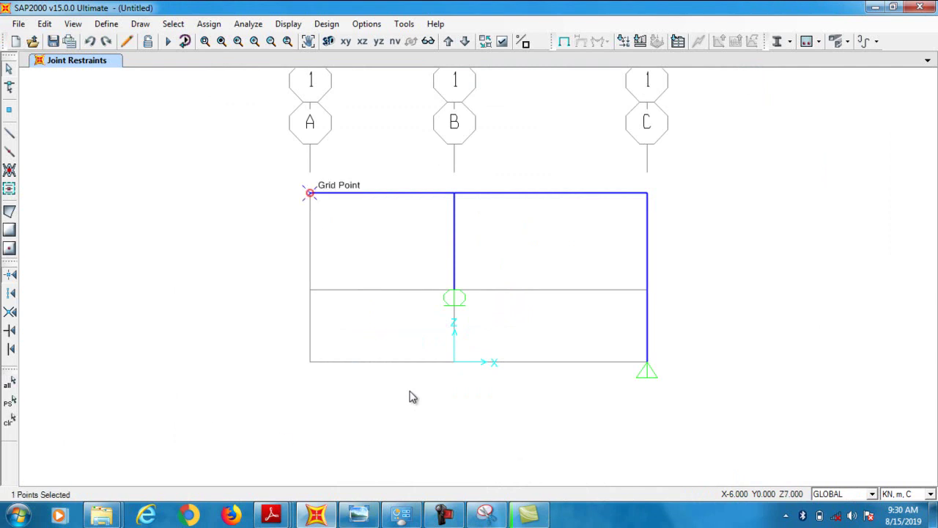
Open the joint forces assignment for the beam's free end on line A and set the DEAD pattern's self weight multiplier to 0
key("alt+a")
key("j")
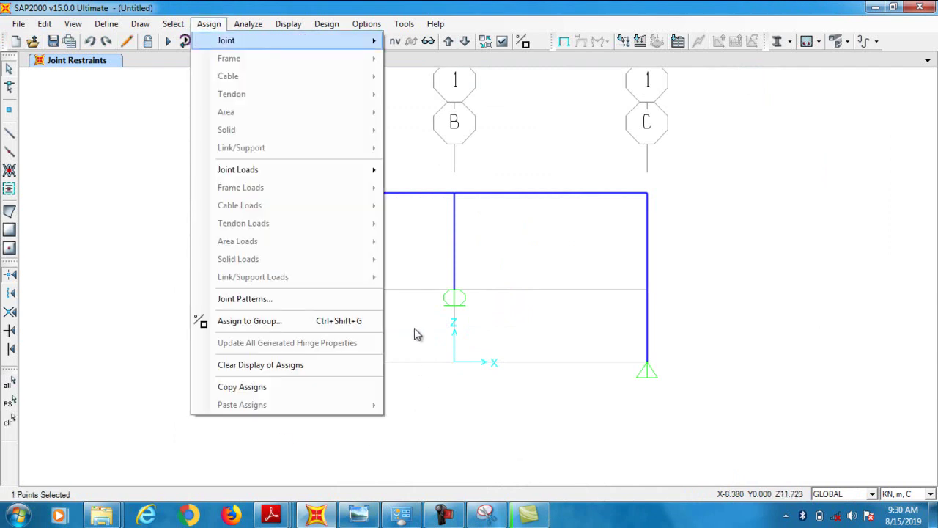
key("j")
key("Right")
key("Return")
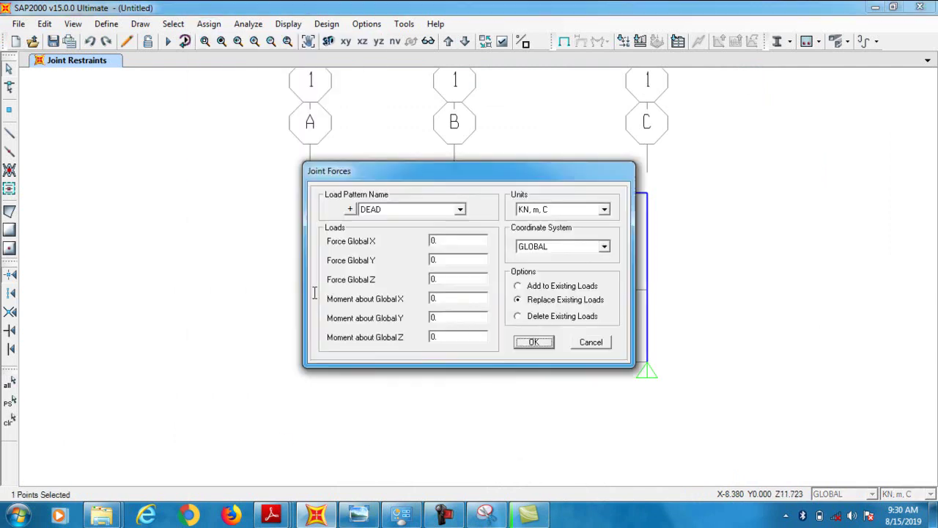
left_click(349, 209)
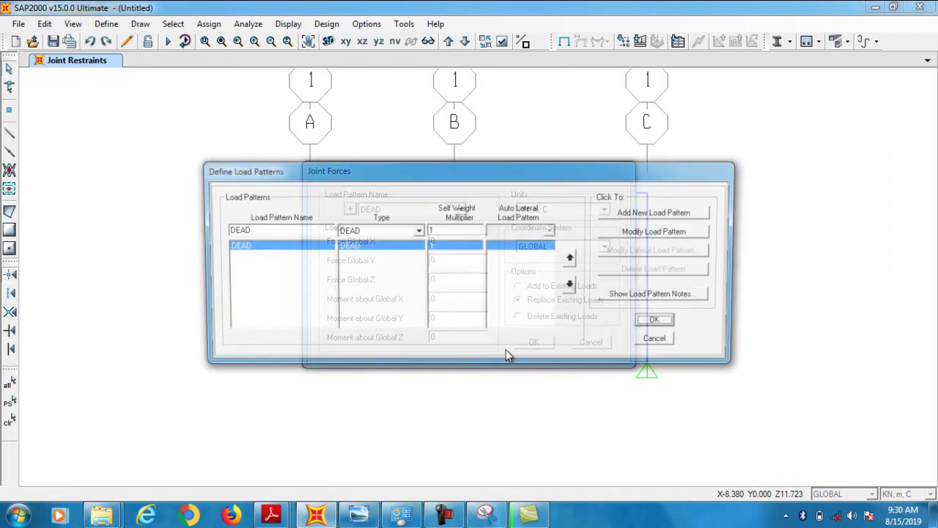
type("0")
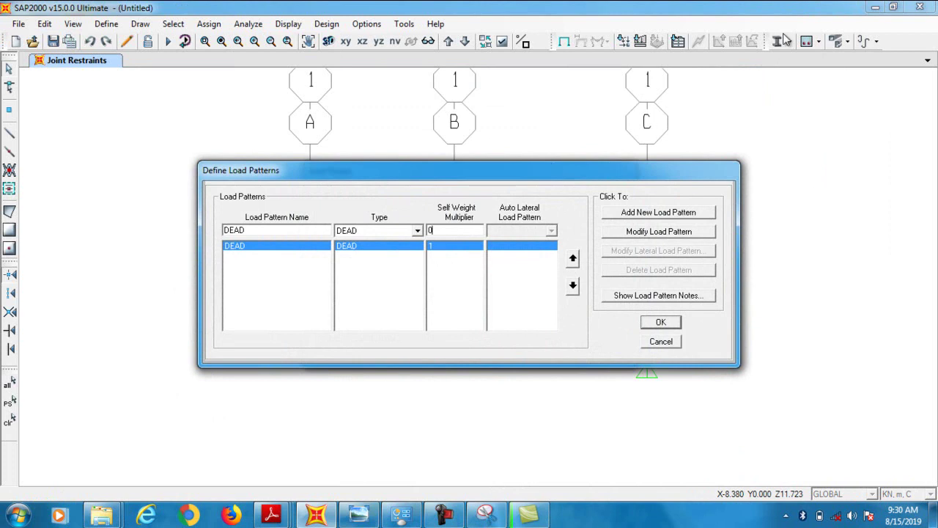
left_click(661, 321)
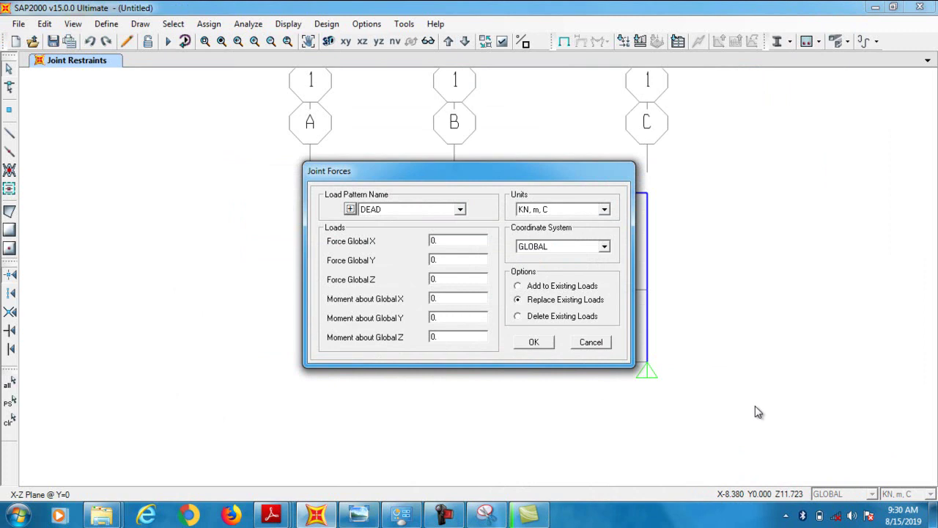
Add a 20 kN downward vertical force under the DEAD pattern to the existing loads at the beam's free end on line A
key("alt+a")
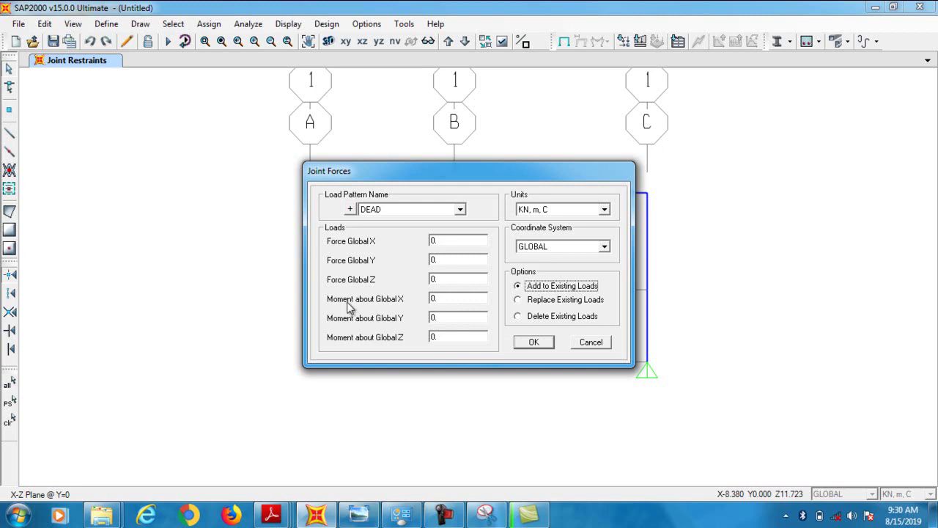
key("Tab")
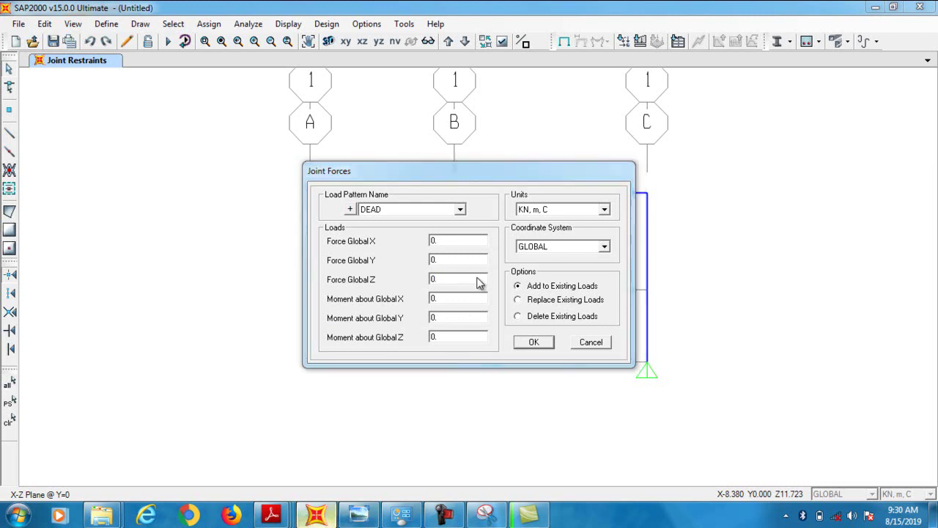
left_click_drag(188, 333, 177, 196)
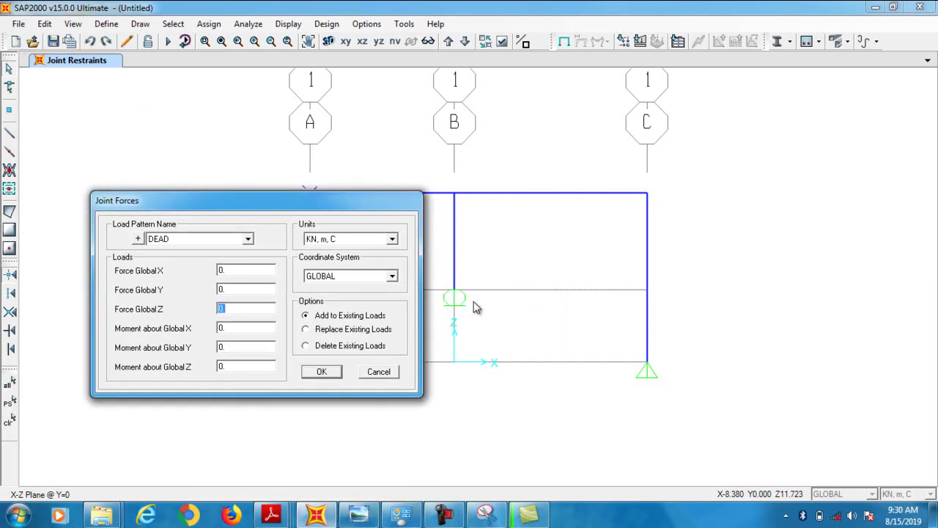
key("alt+Tab")
key("alt+Tab")
type("0")
key("Tab")
key("Return")
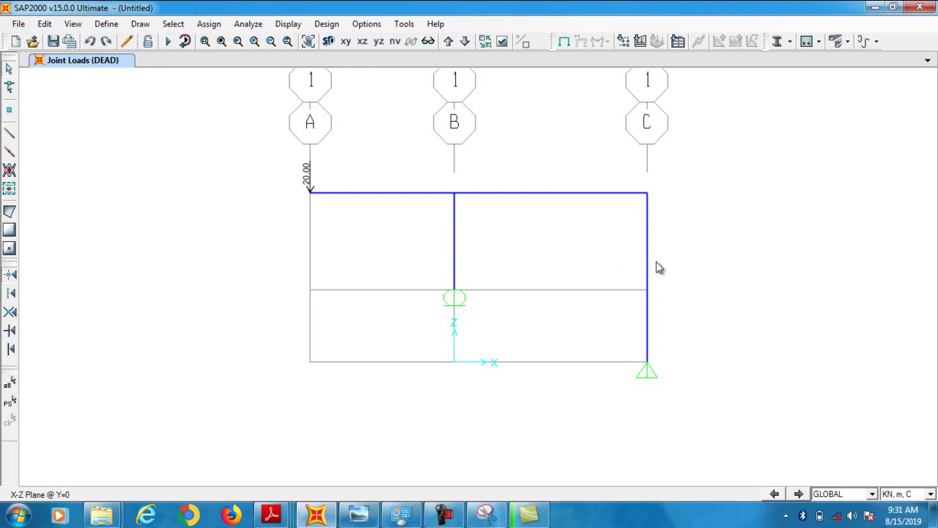
Open the frame point loads assignment for the top beam between lines B and C and check the DEAD load pattern definition
left_click(550, 193)
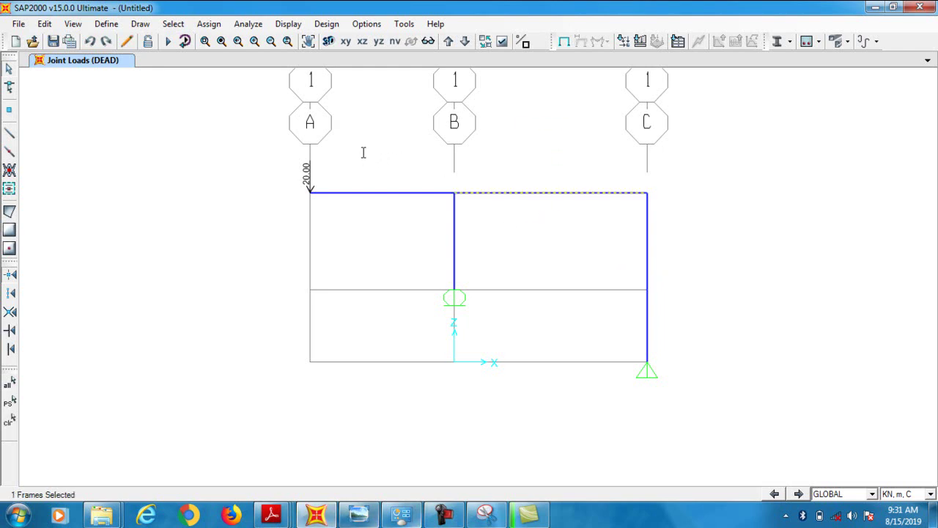
key("alt+Tab")
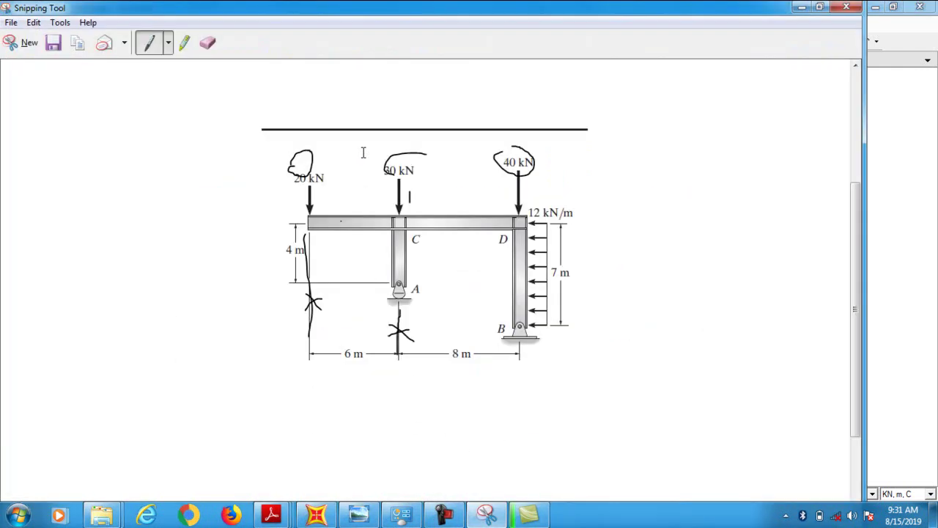
key("alt+Tab")
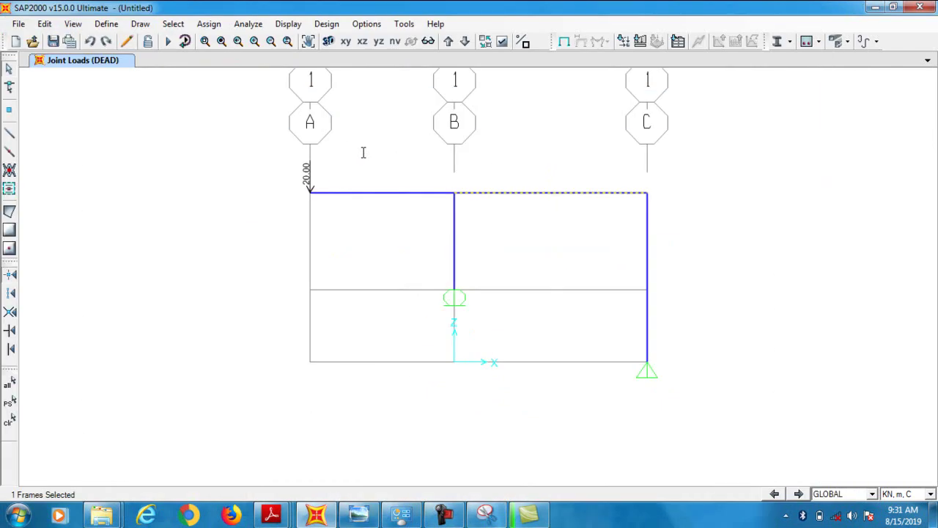
key("alt+a")
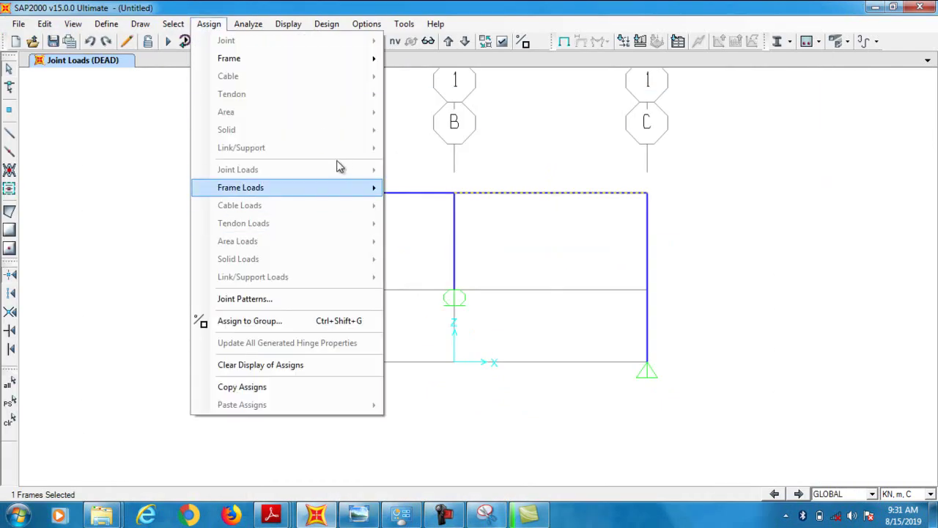
key("Up")
key("Right")
key("Down")
key("Right")
key("Down")
key("Return")
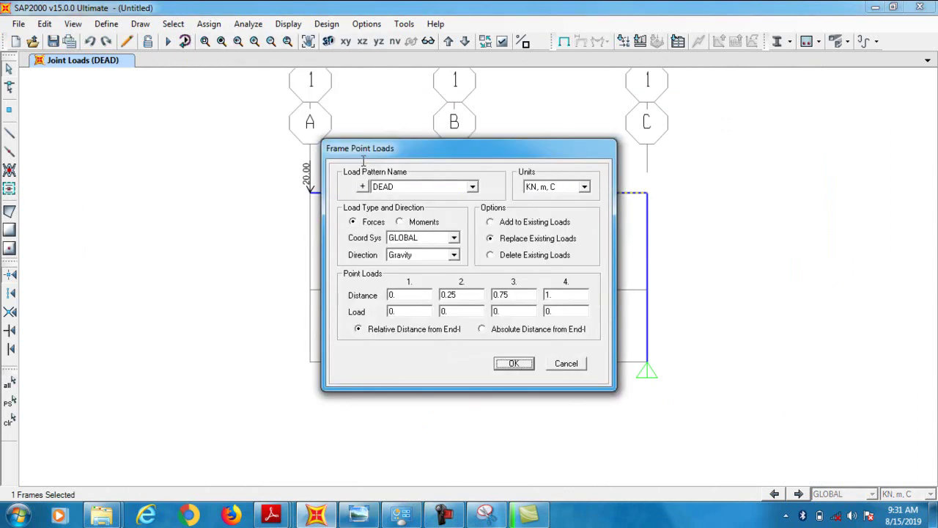
key("Tab")
key("space")
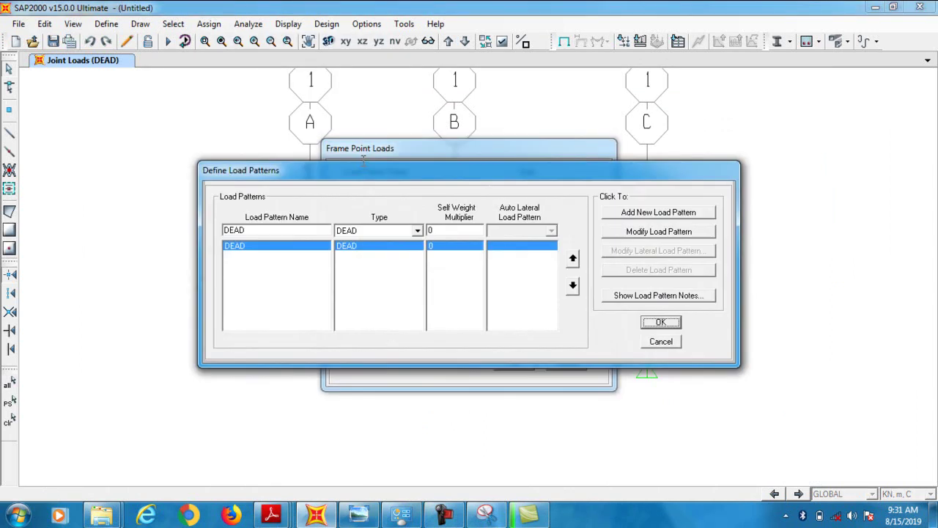
key("Return")
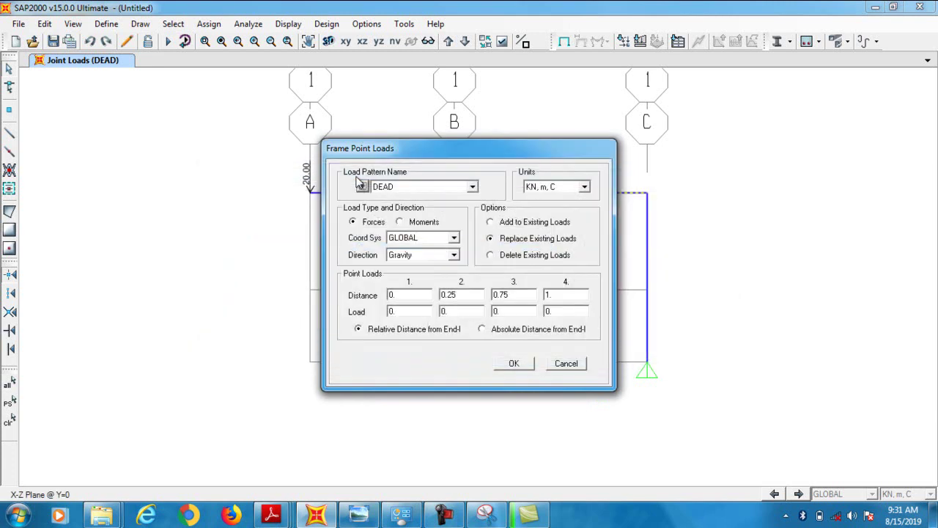
Add gravity point loads of 30 kN at 0 m and 40 kN at 8 m to the beam, using absolute distances from End-I
key("alt+a")
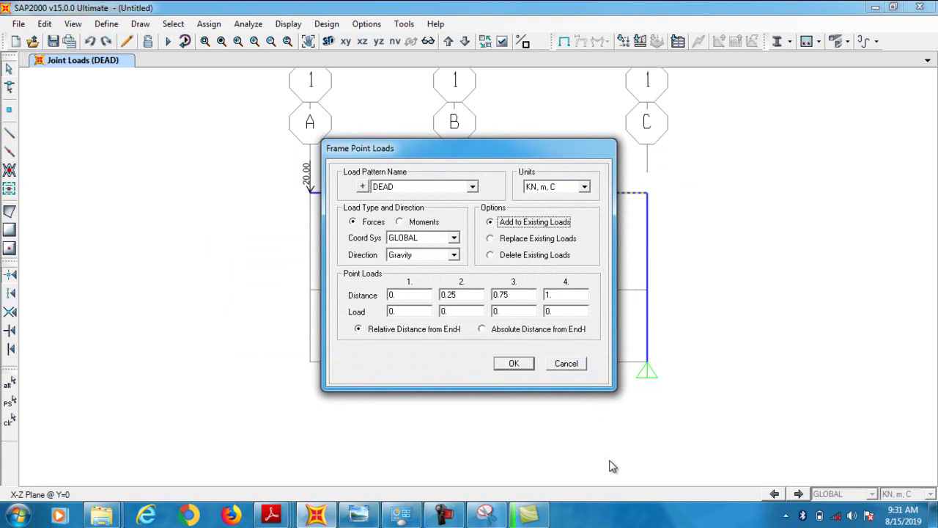
key("alt+b")
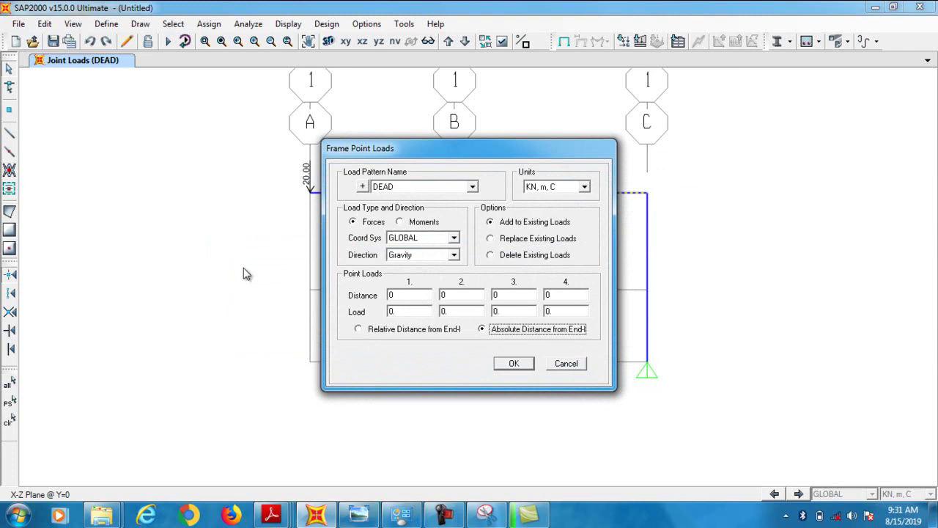
key("alt+l")
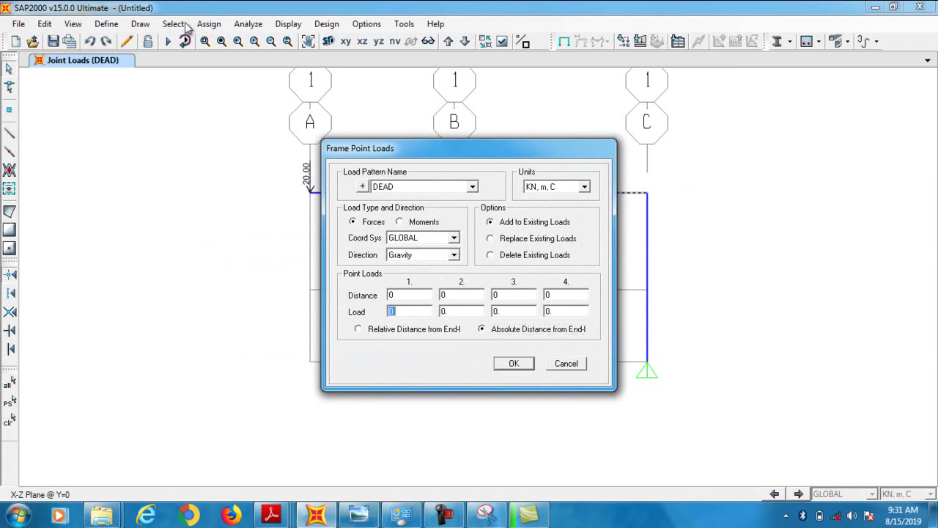
key("alt+Tab")
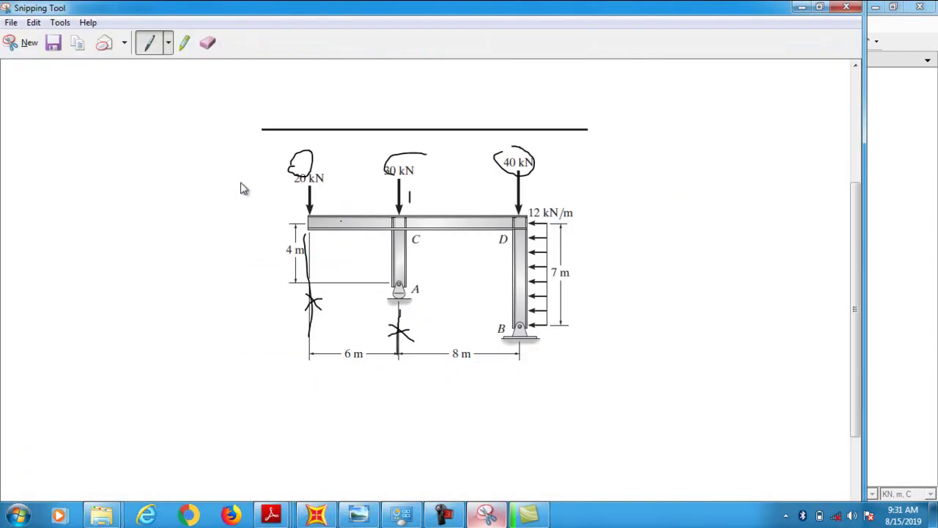
key("alt+Tab")
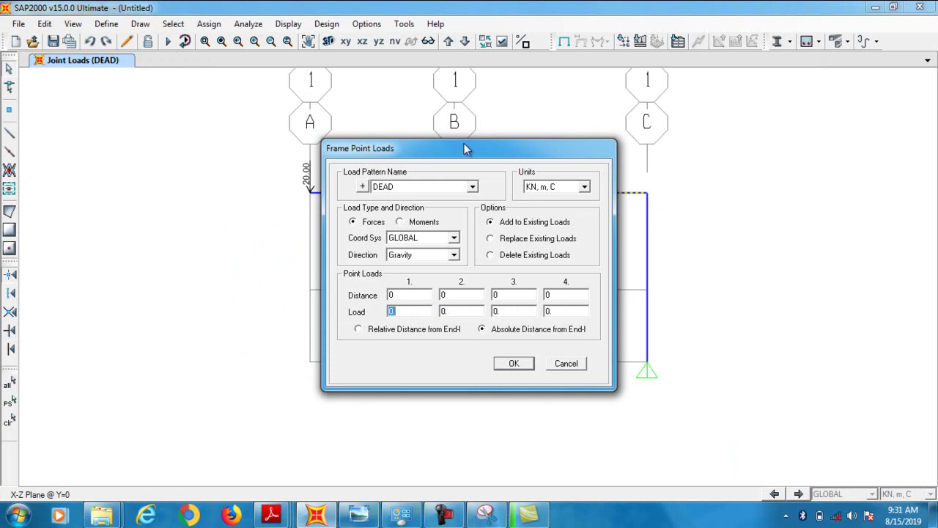
type("30")
key("Tab")
type("8")
key("Tab")
key("Return")
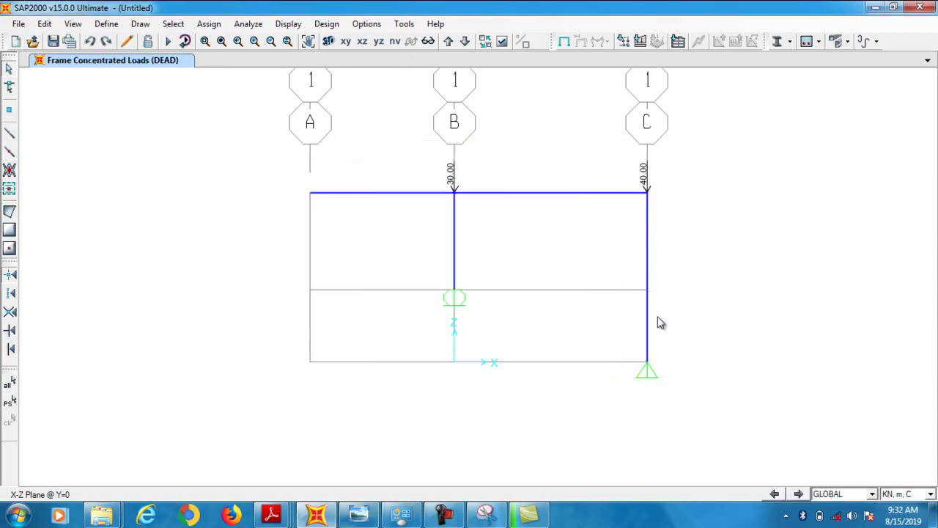
Select both column segments on line C, check the load in the problem snip, and open their frame distributed loads assignment
left_click_drag(670, 252, 627, 269)
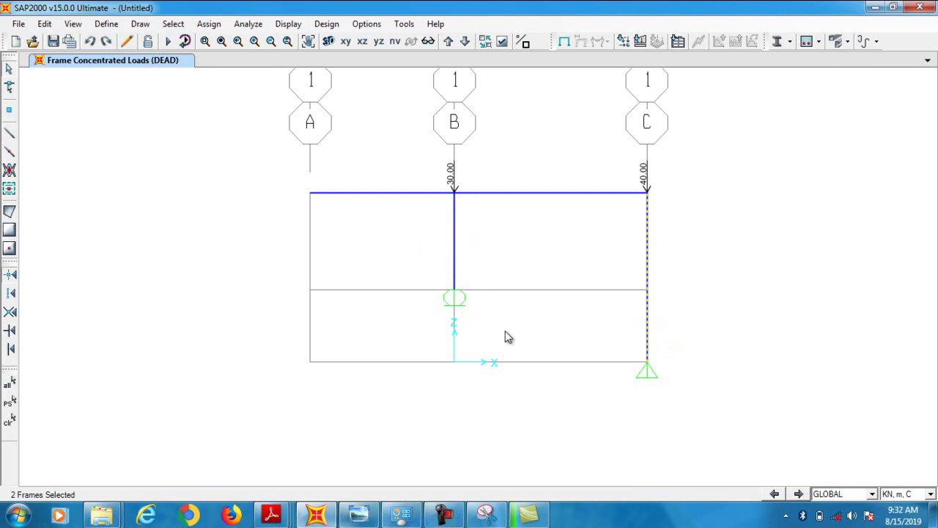
key("alt+Tab")
key("alt+Tab")
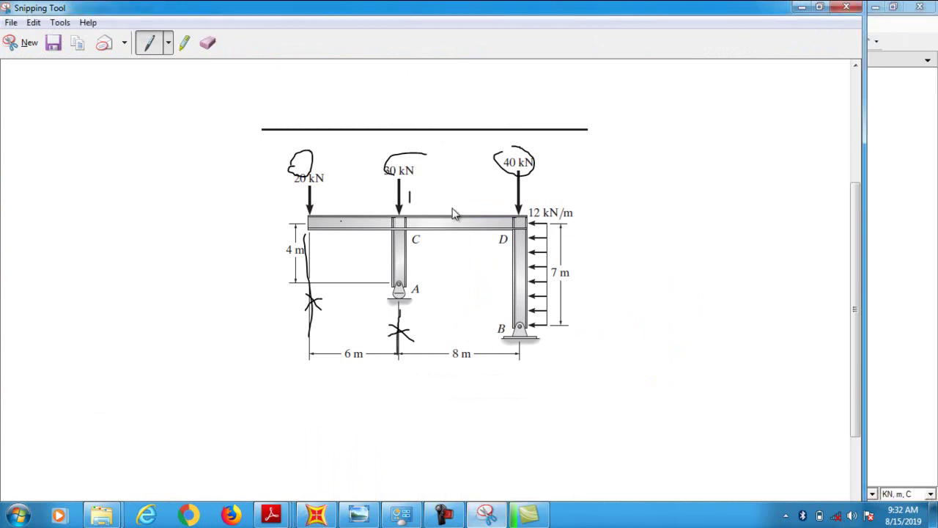
key("alt+Tab")
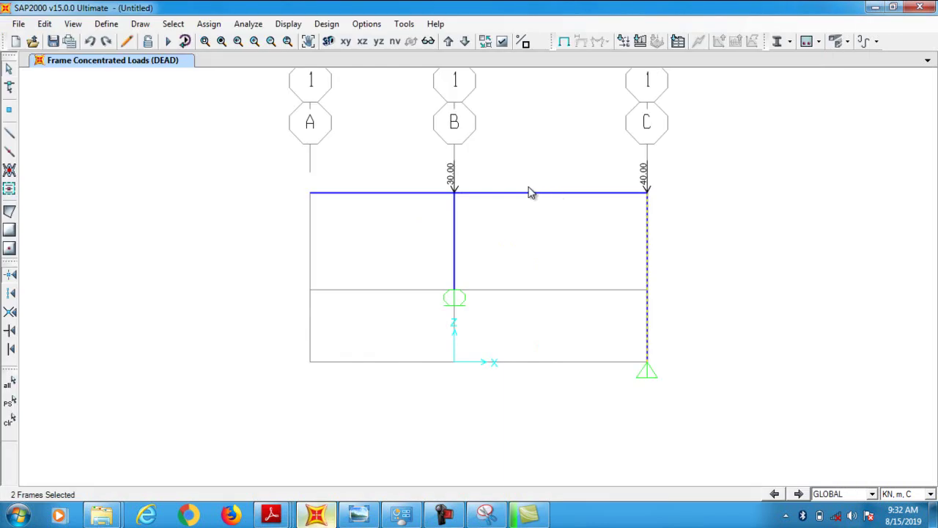
key("alt+s")
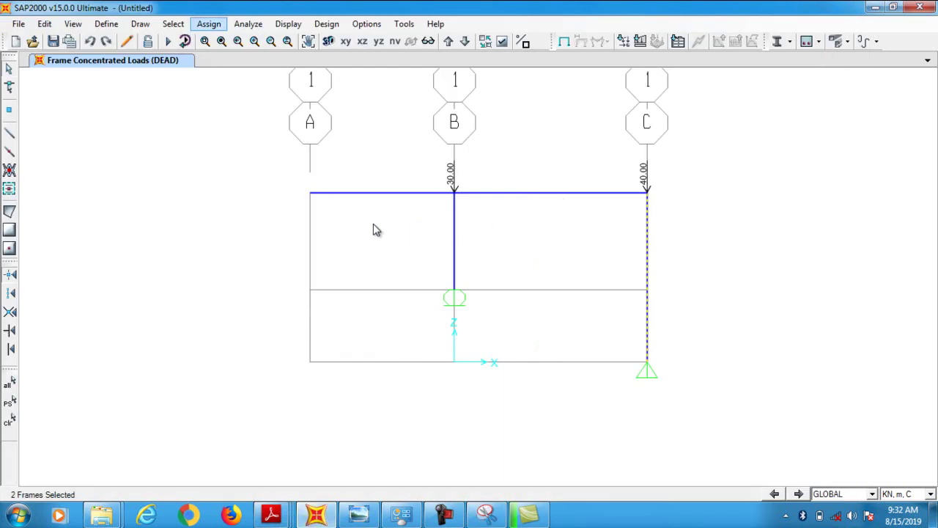
key("Down")
key("Down")
key("Down")
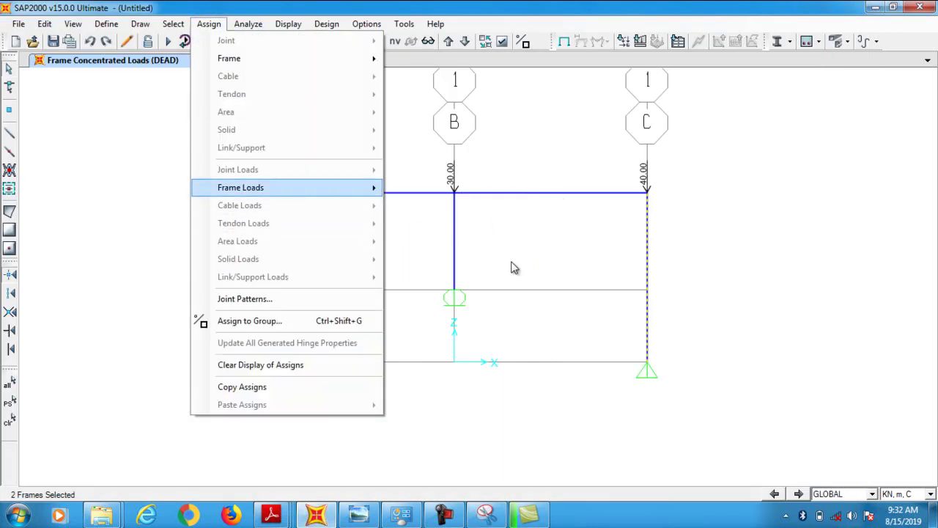
key("Right")
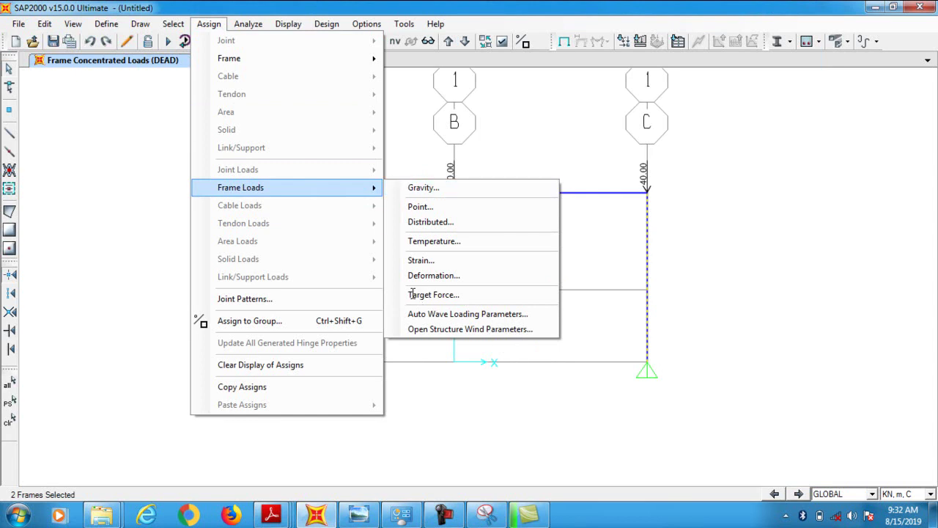
key("Down")
key("Down")
key("Down")
key("Return")
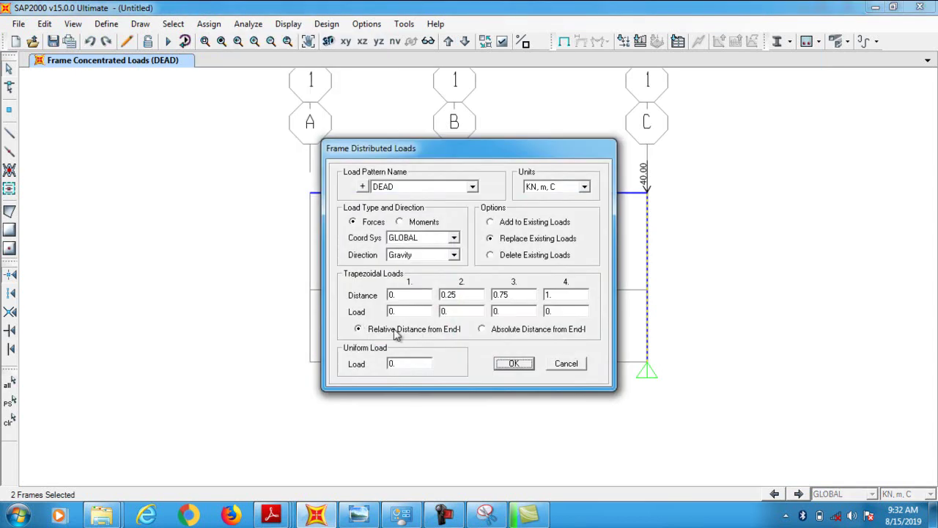
Set the distributed load to add to existing loads and move the dialog away from the frame
key("Down")
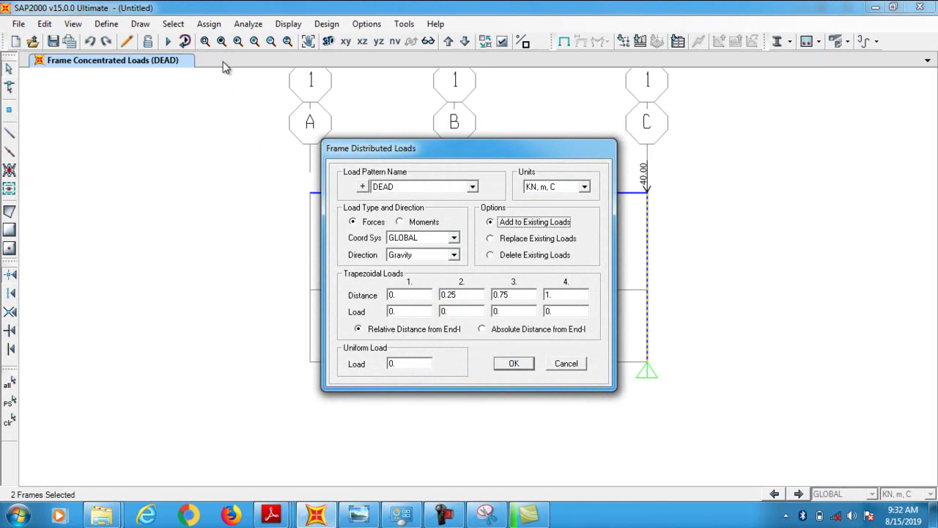
key("alt+Down")
left_click(162, 43)
mouse_move(469, 149)
left_mouse_down()
mouse_move(224, 151)
mouse_move(214, 117)
left_mouse_up()
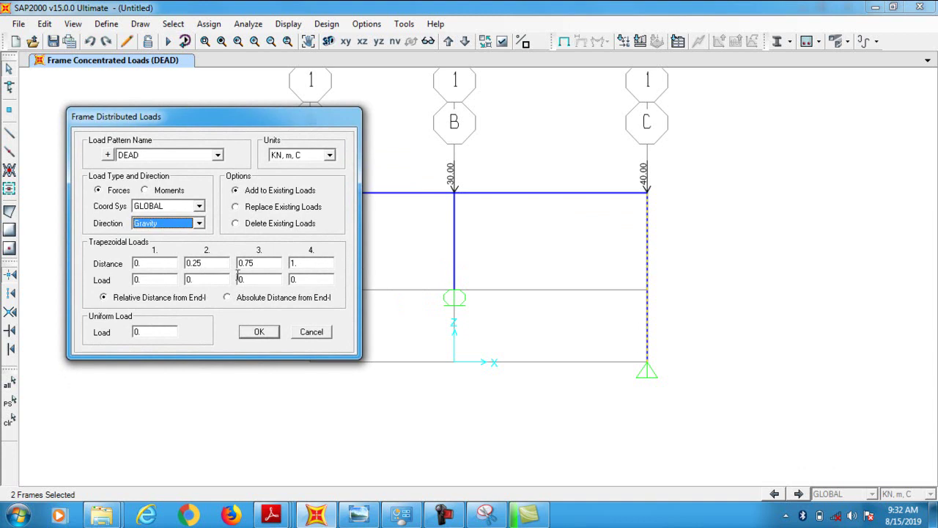
Switch to the problem snip, sketch the axes by hand, mark the 12 kN/m load as negative along X, and return to SAP2000
key("alt+Tab")
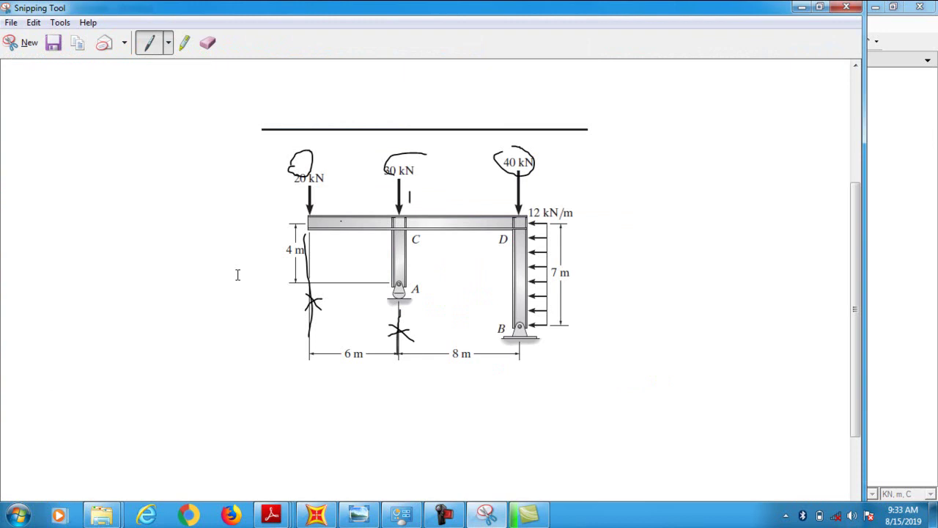
mouse_move(635, 247)
left_mouse_down()
mouse_move(642, 315)
mouse_move(735, 316)
left_mouse_up()
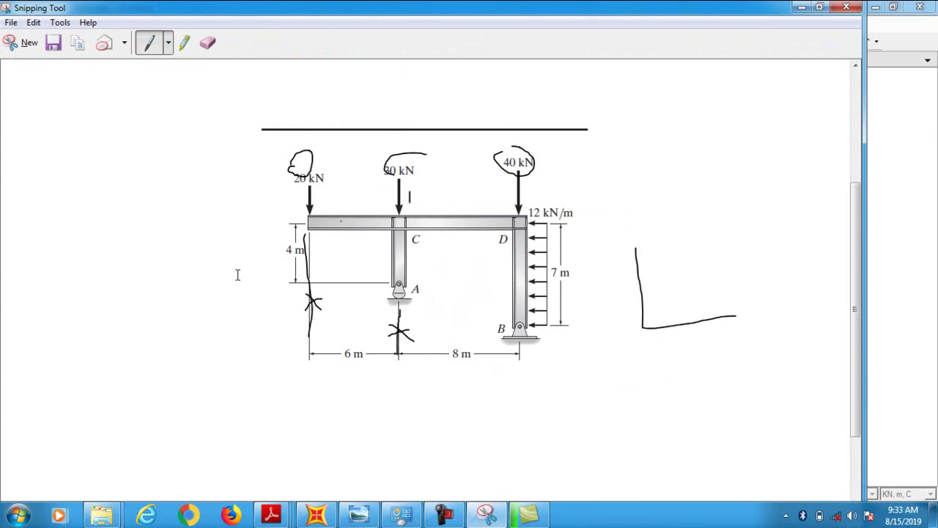
left_click_drag(603, 210, 636, 250)
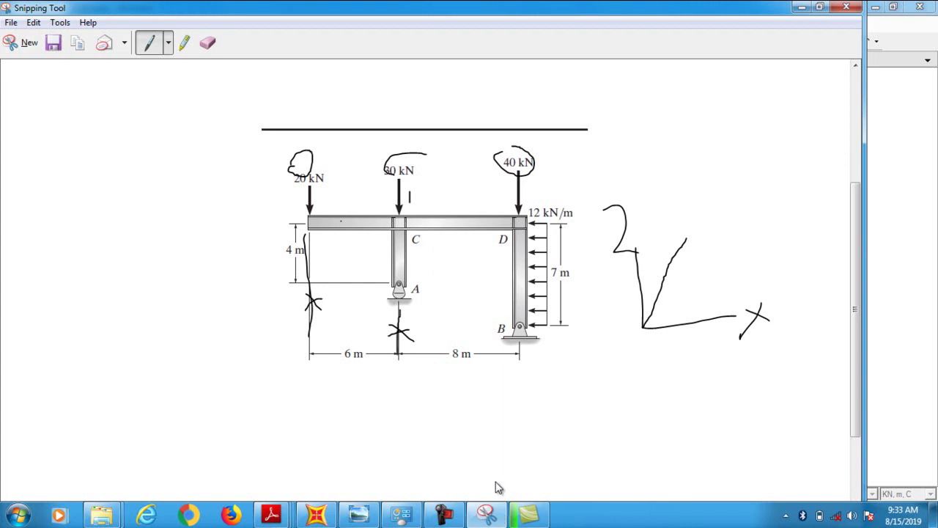
left_click_drag(737, 318, 710, 328)
mouse_move(758, 361)
left_mouse_down()
mouse_move(660, 385)
mouse_move(655, 373)
mouse_move(638, 401)
mouse_move(661, 374)
left_mouse_up()
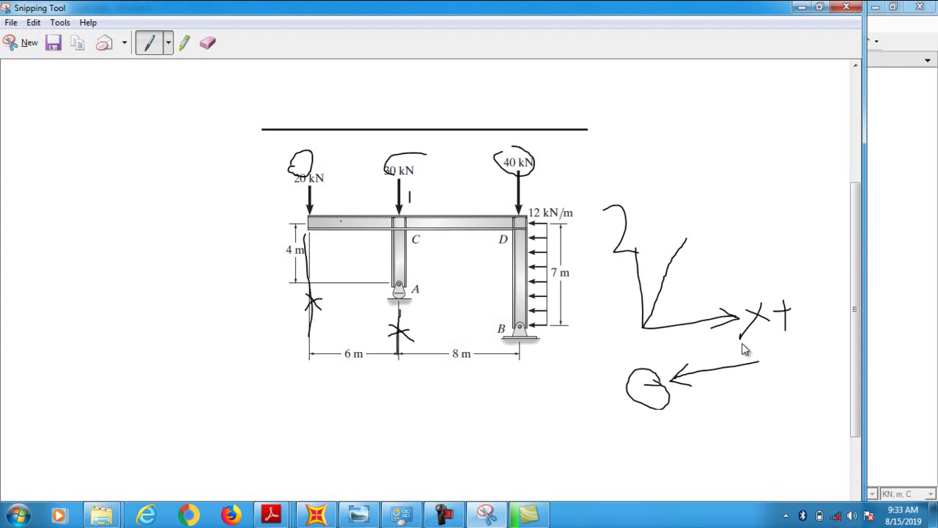
mouse_move(529, 199)
left_mouse_down()
mouse_move(547, 233)
mouse_move(562, 217)
mouse_move(544, 200)
mouse_move(574, 173)
mouse_move(689, 166)
left_mouse_up()
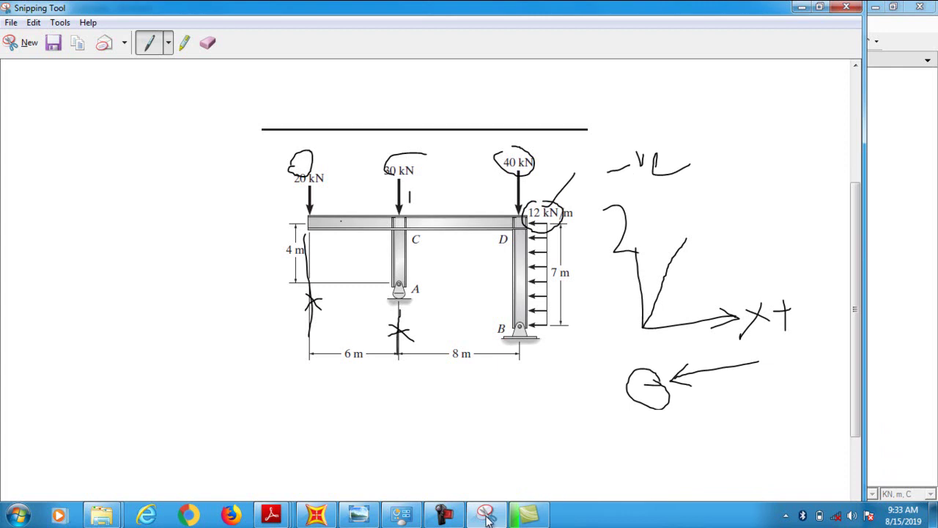
left_click_drag(571, 178, 586, 193)
key("alt+Tab")
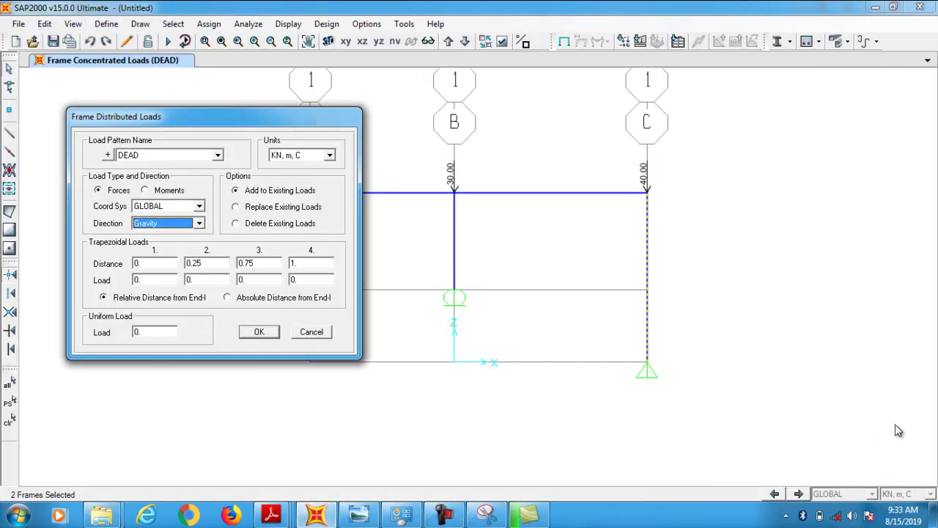
Apply a uniform load of -12 kN/m in the global X direction to the column on line C
key("alt+Down")
key("Home")
key("Return")
key("Tab")
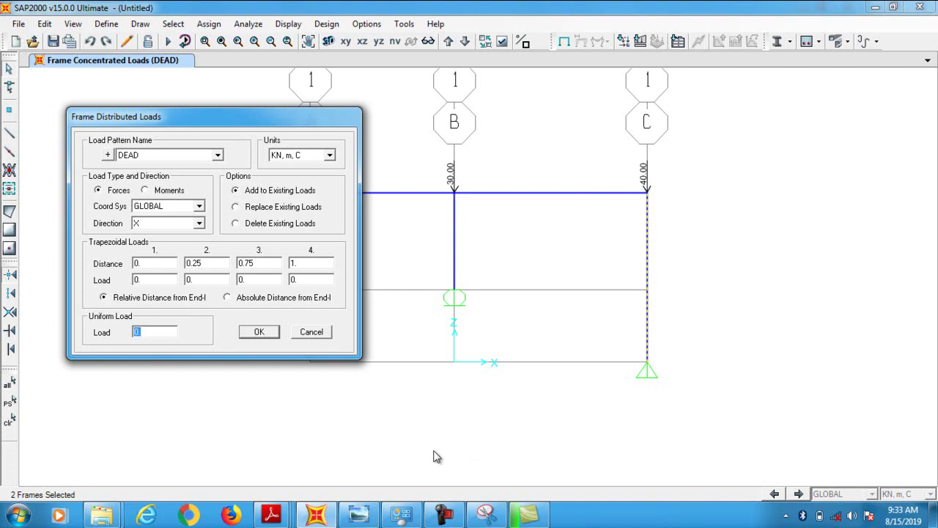
type("-12")
key("Return")
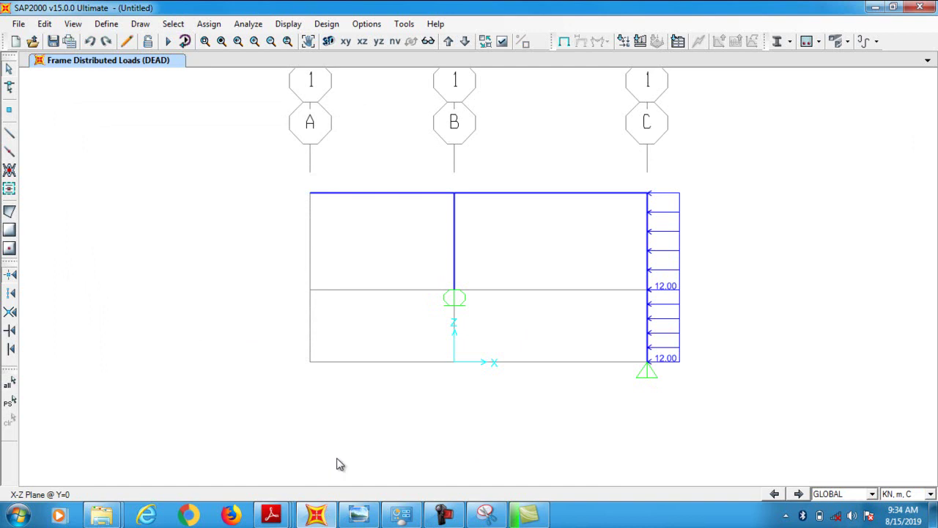
Display the frame span loads for the DEAD pattern as defined, including joint loads and span loading values
key("alt+y")
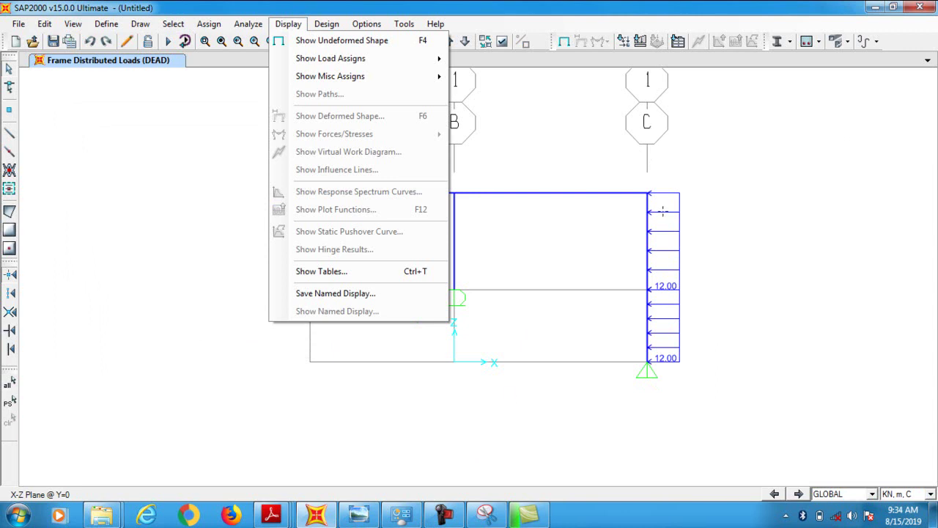
key("Down")
key("Down")
key("Right")
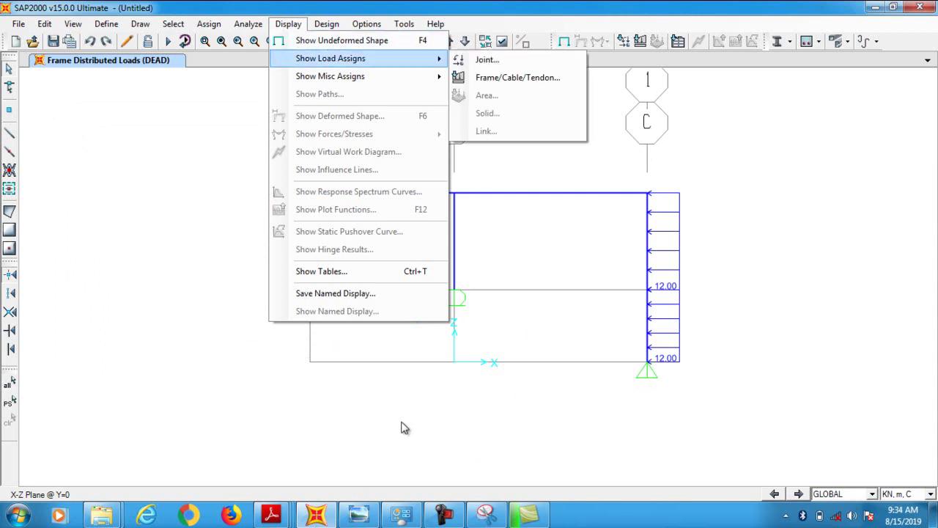
key("Down")
key("Return")
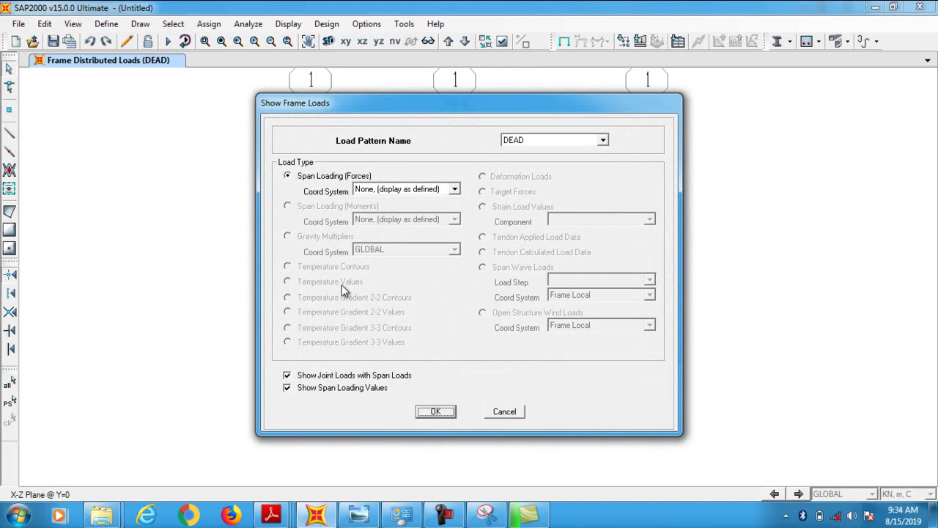
key("Return")
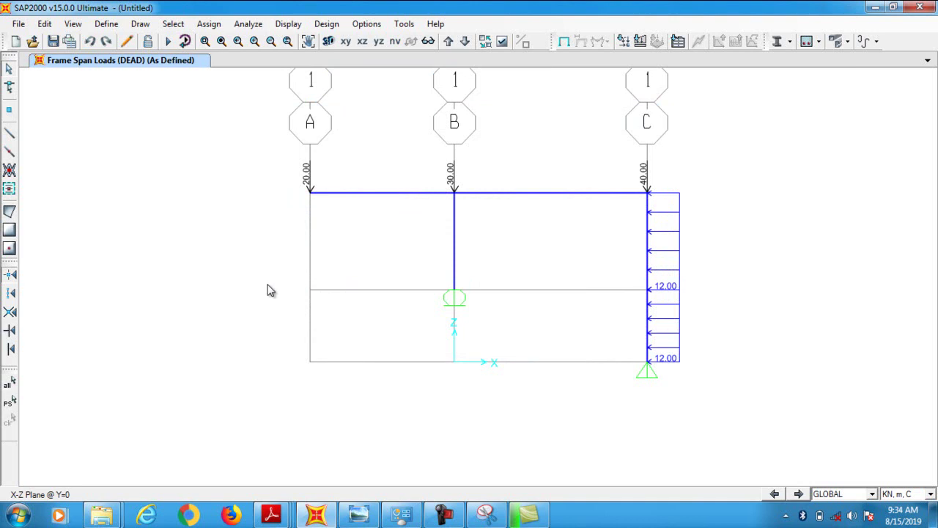
Set the MODAL case to Do Not Run and start the analysis with only the DEAD case
key("F5")
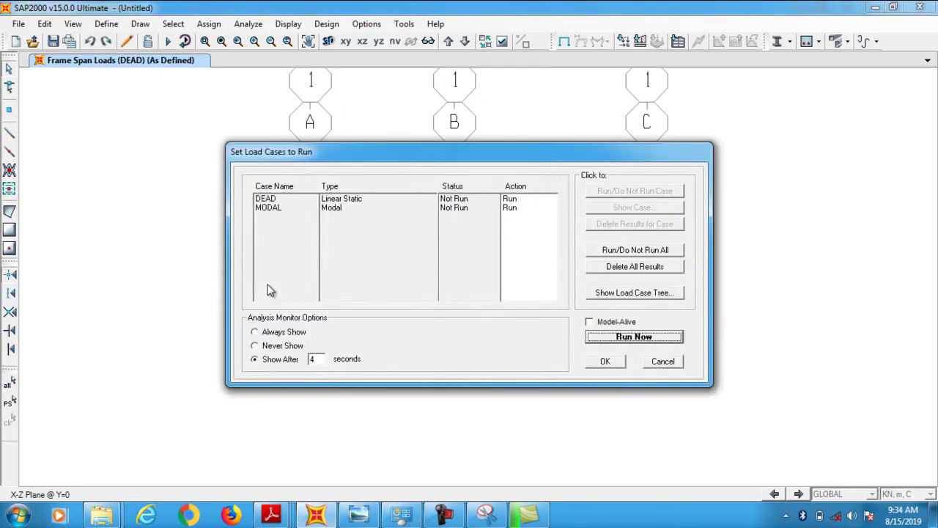
double_click(269, 290)
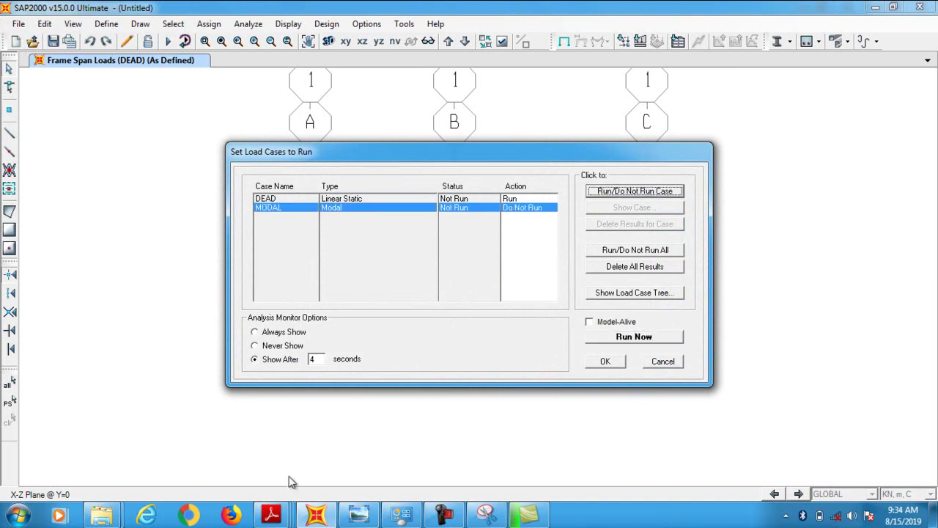
key("Return")
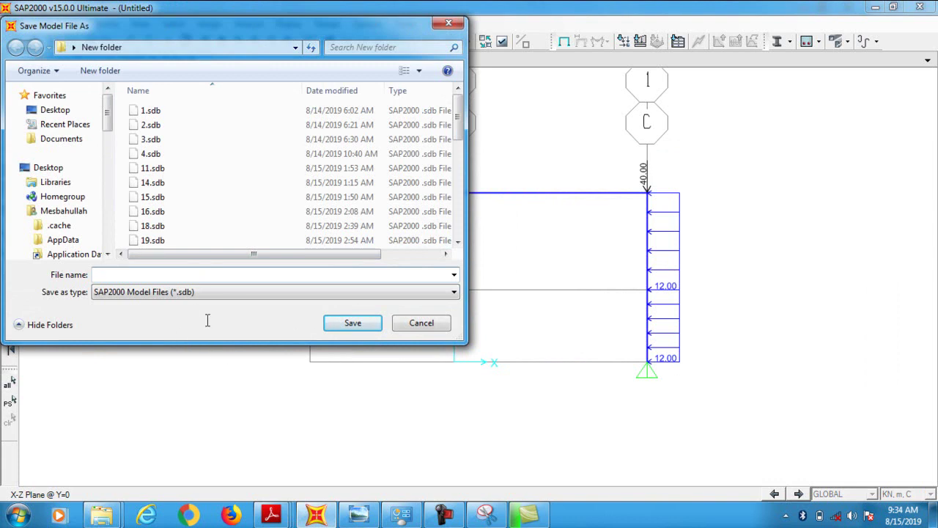
Save the model file as 30 in New folder, checking the existing model files there first
type("30")
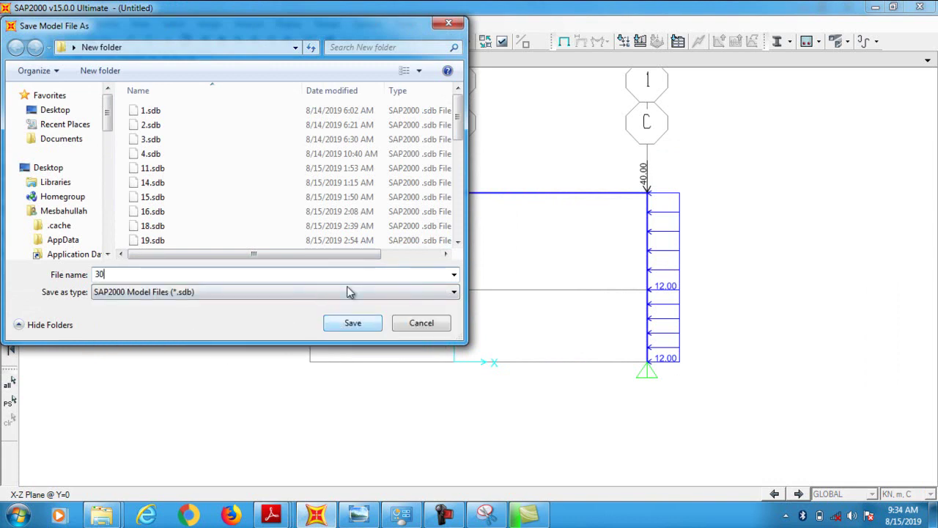
scroll(360, 202, "down", 4)
scroll(360, 203, "down", 2)
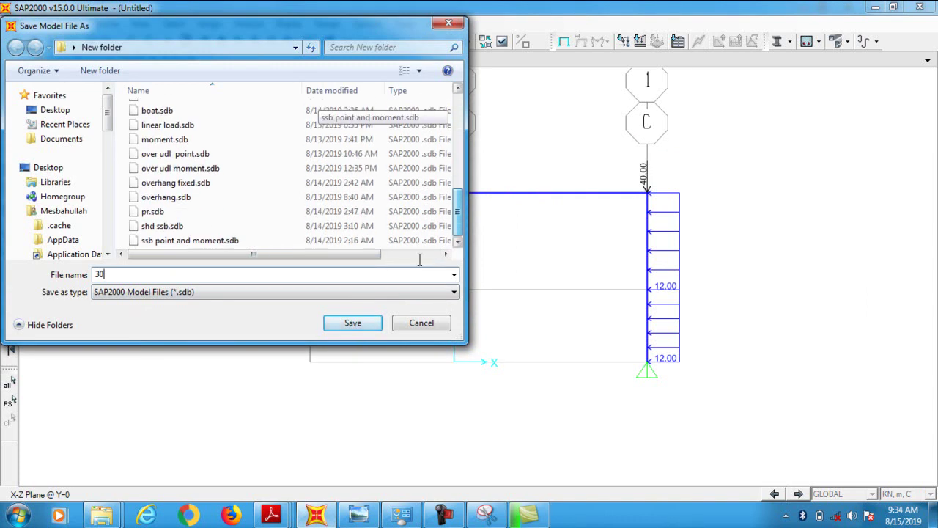
scroll(439, 246, "up", 3)
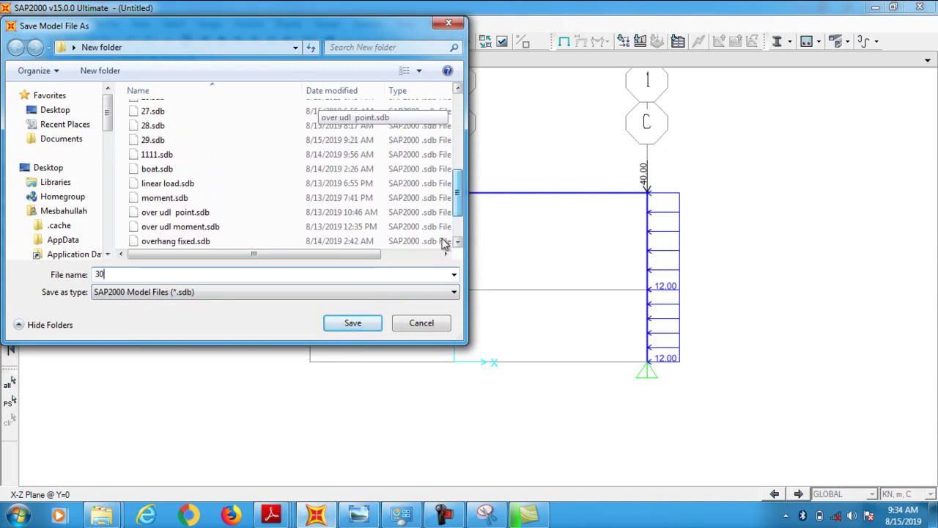
key("Return")
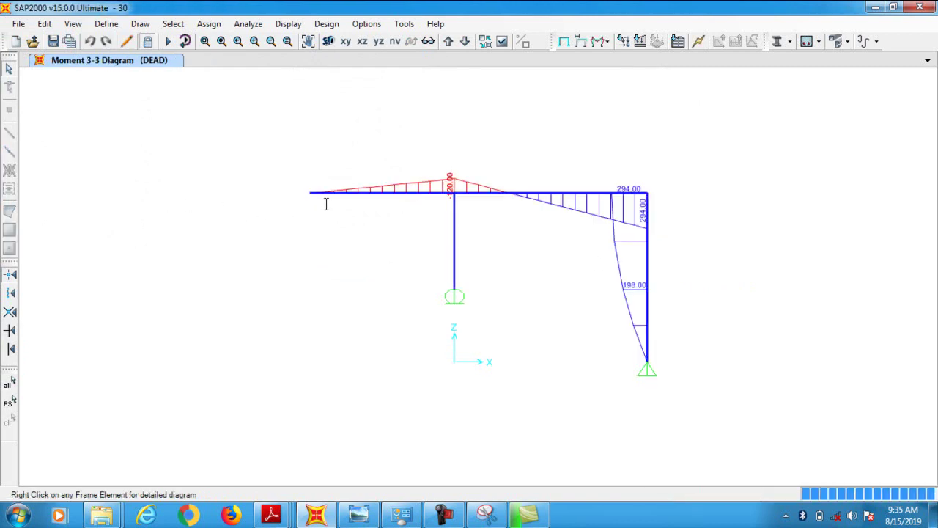
Switch to Adobe Reader and find the worked solution of problem 2-36 in Chapter 2.pdf
key("super+6")
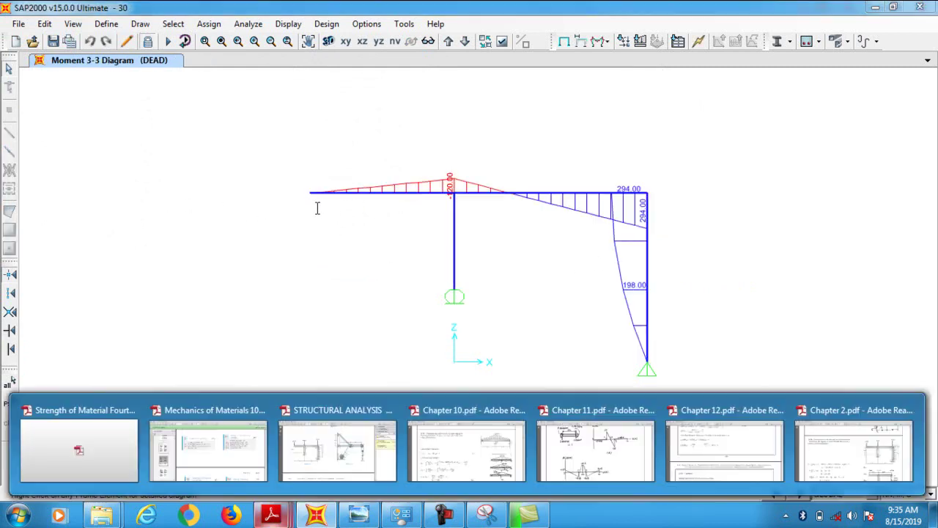
key("Right")
key("Right")
key("Left")
key("Left")
key("Left")
key("Return")
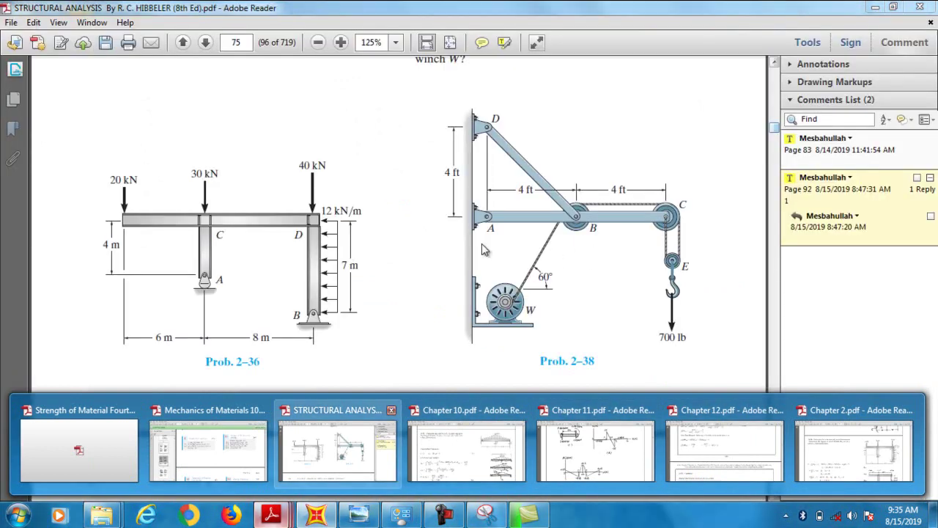
key("Right")
key("Right")
key("Right")
key("Right")
key("Return")
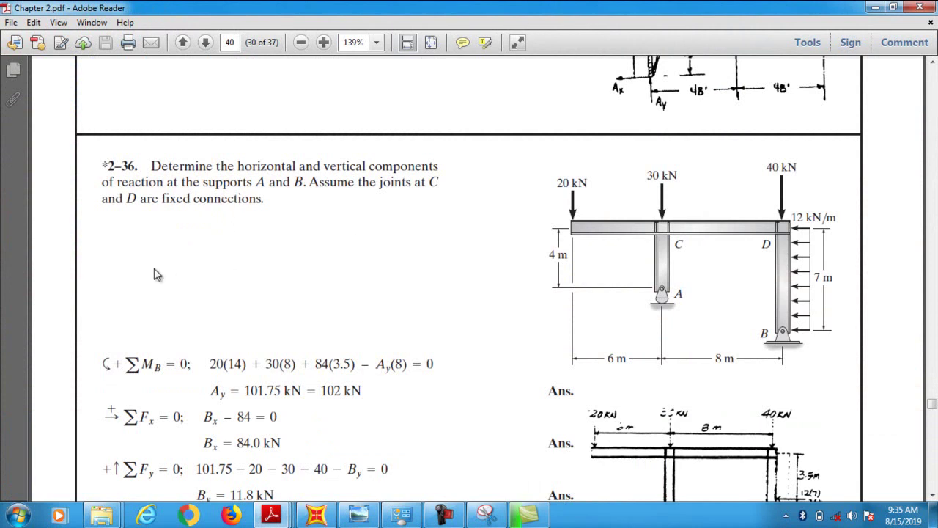
Examine the equilibrium equations and free-body diagram for the reactions at A and B, and return to SAP2000
scroll(338, 260, "down", 5)
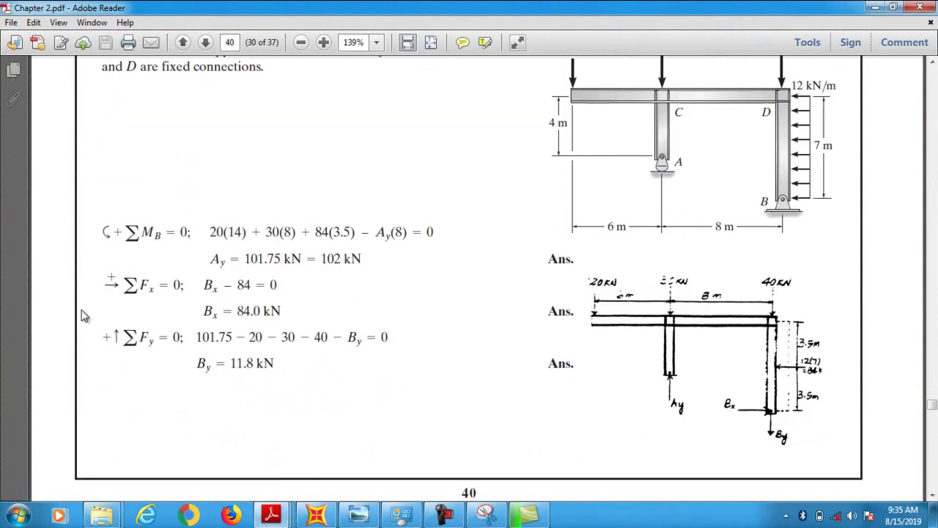
scroll(341, 477, "down", 3)
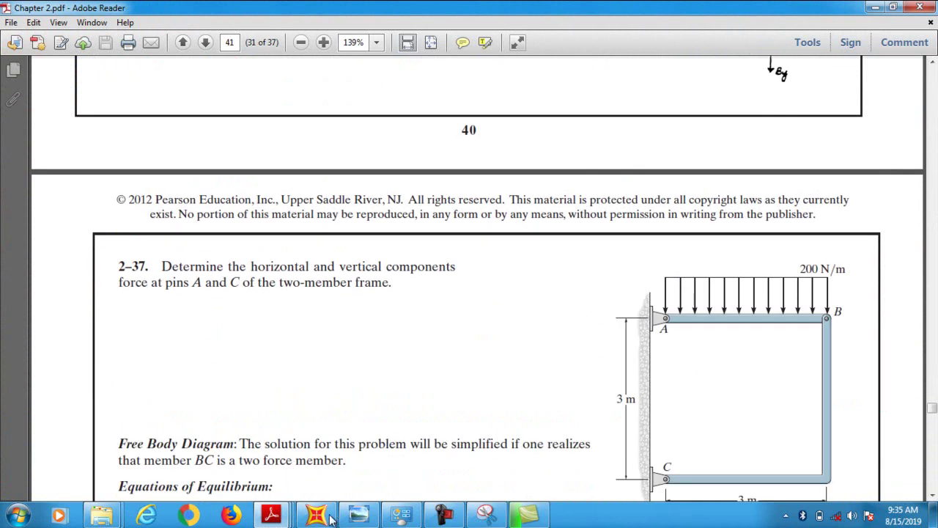
scroll(347, 354, "up", 5)
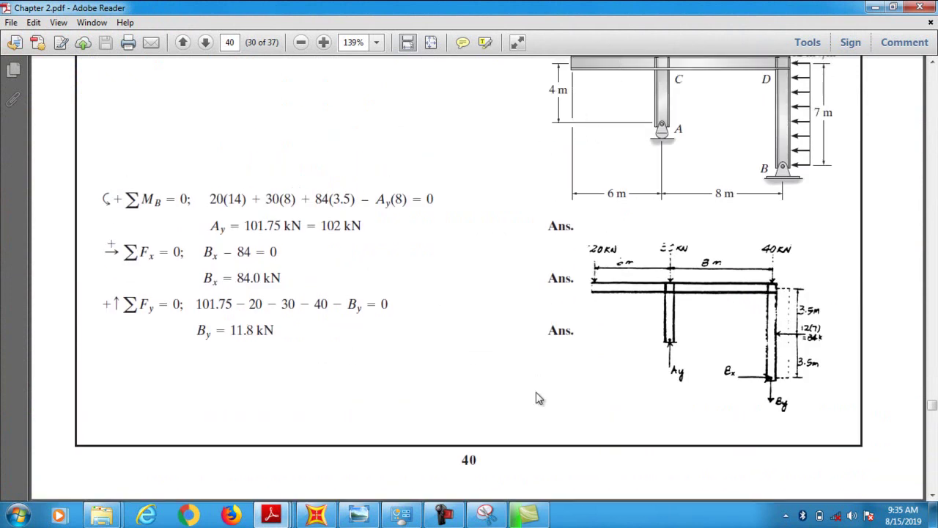
left_click_drag(211, 226, 783, 217)
left_click(782, 240)
key("alt+Tab")
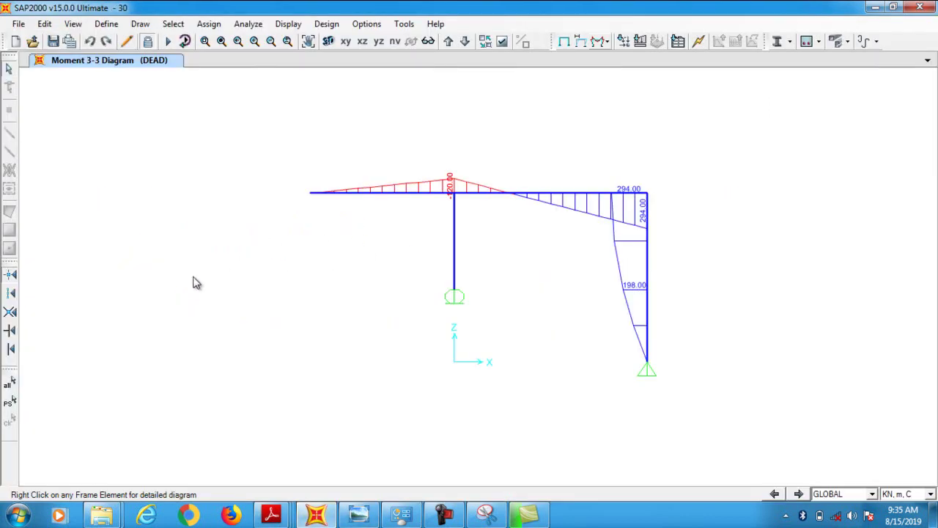
Display the joint reactions for the DEAD case and examine the reaction at the base of the column on line B
left_click(619, 39)
left_click(619, 57)
key("Return")
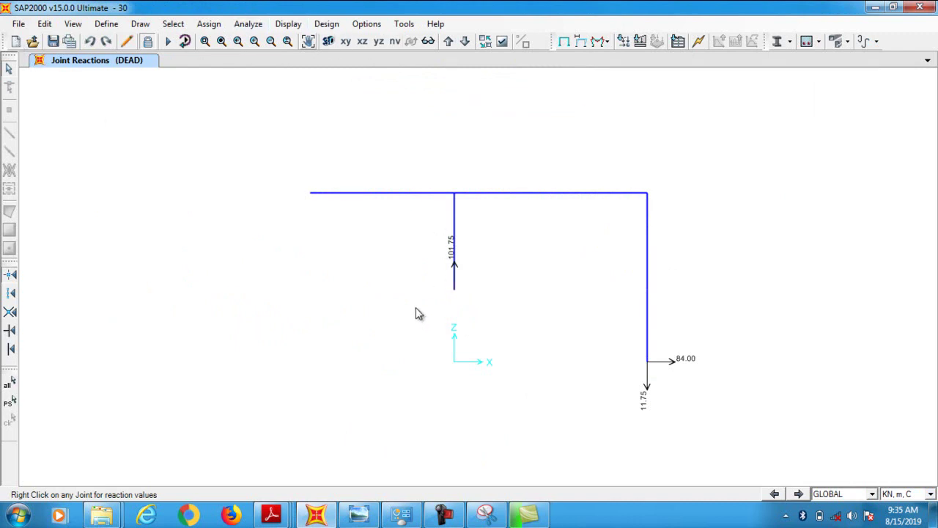
key("F2")
left_click_drag(416, 213, 480, 291)
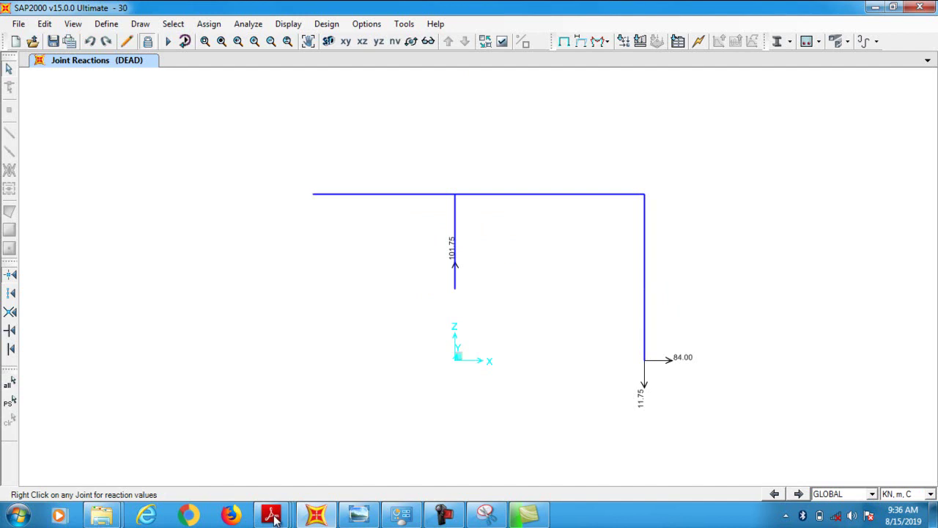
Display the Shear 2-2 diagram of the frame for the DEAD case with values shown on the diagram
left_click(601, 42)
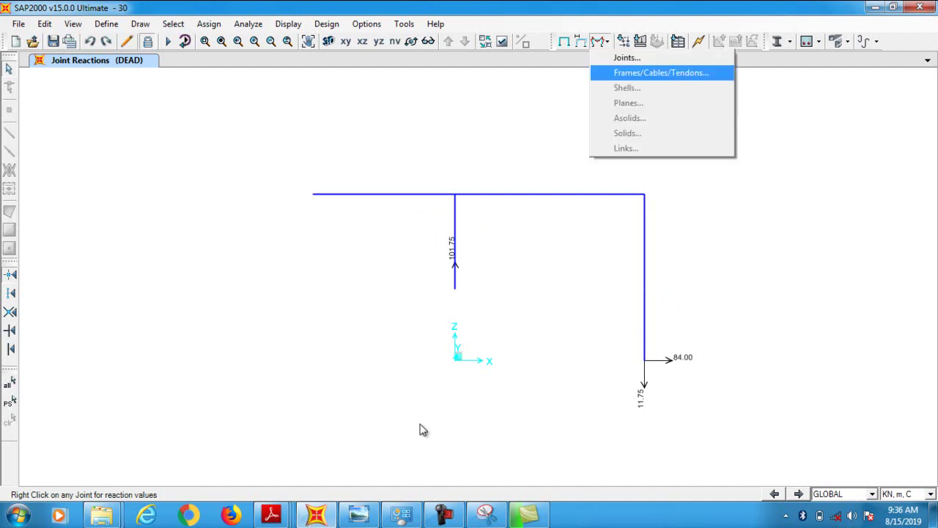
left_click(630, 73)
left_click(407, 251)
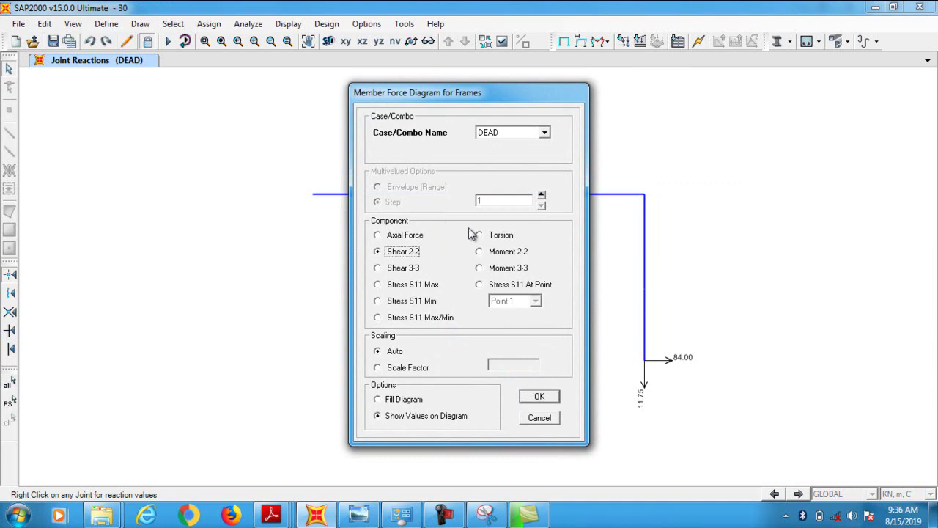
key("Return")
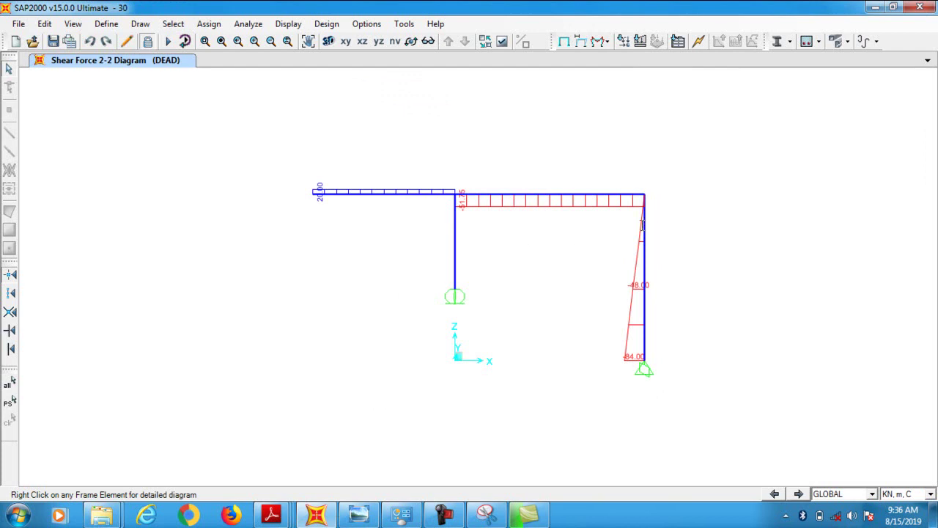
Display the Moment 3-3 diagram with values for the DEAD case and inspect the upper column segment on line C in detail
key("F8")
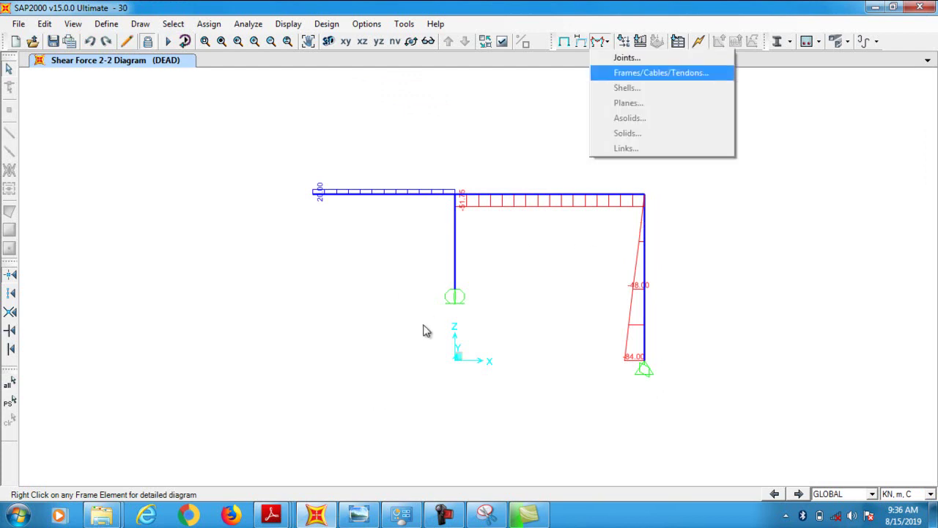
key("Tab")
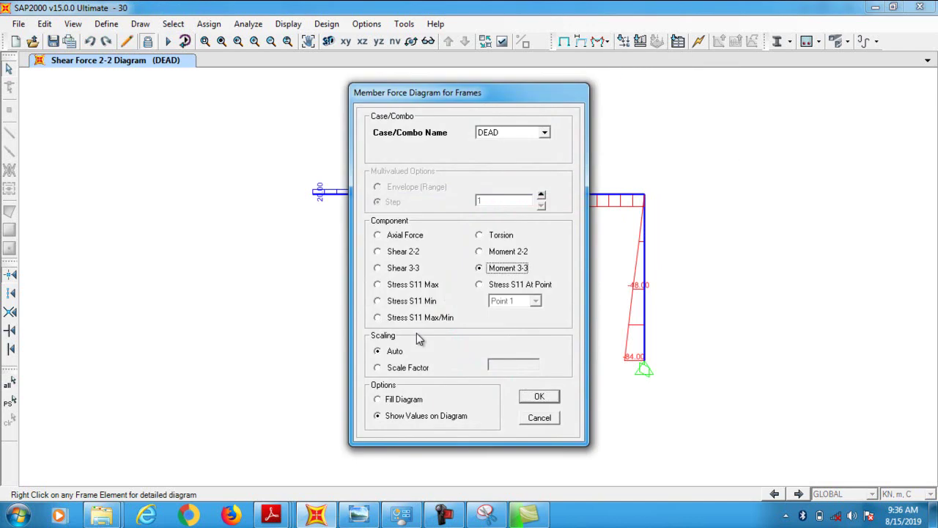
key("Return")
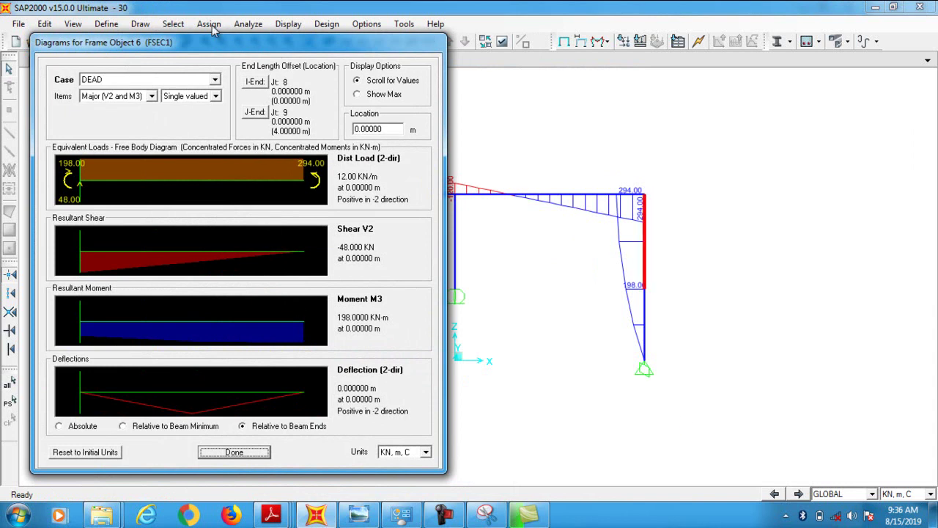
key("Return")
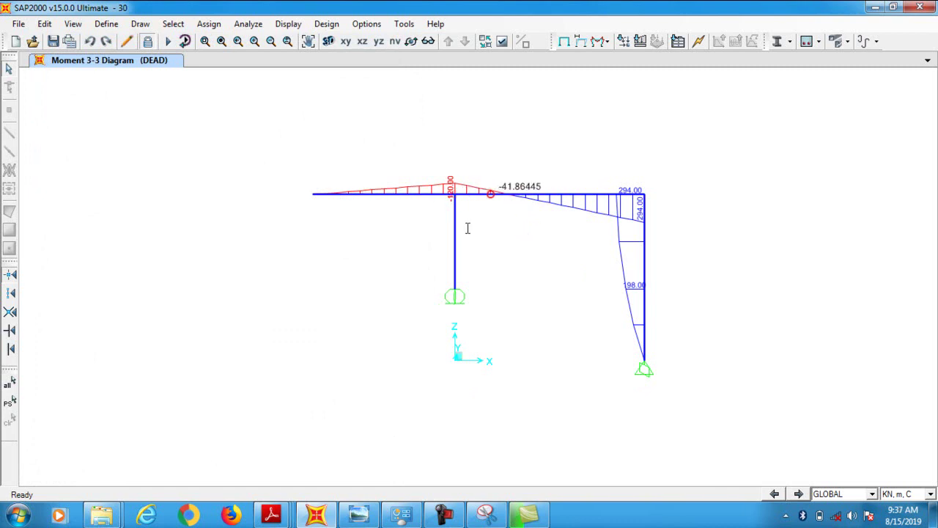
Examine the detailed diagrams of the beam between lines B and C, moving along it to locate the zero-moment point
right_click(517, 245)
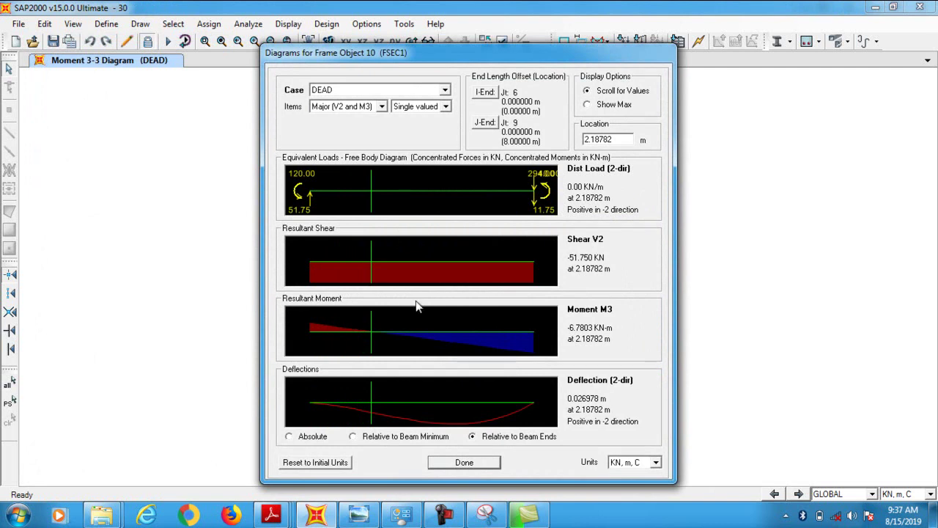
key("Left")
key("Left")
key("Right")
key("Right")
key("Right")
key("Right")
key("Right")
key("Right")
key("Right")
key("Right")
key("Right")
key("Right")
key("Right")
key("Right")
key("Right")
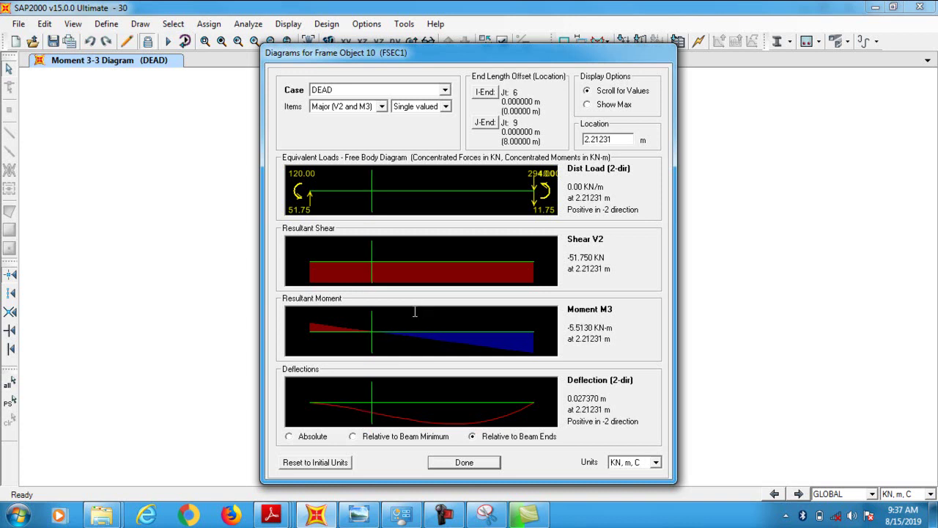
key("Right")
key("Left")
key("Left")
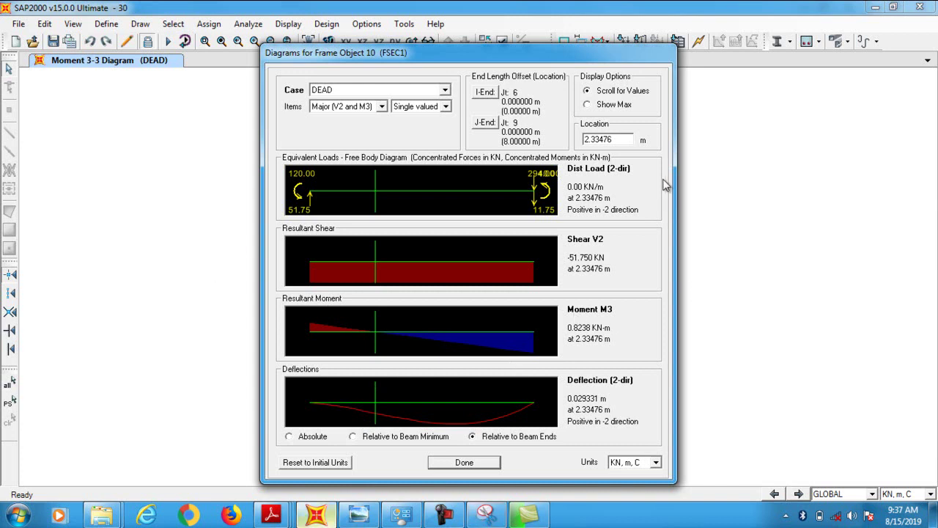
key("Return")
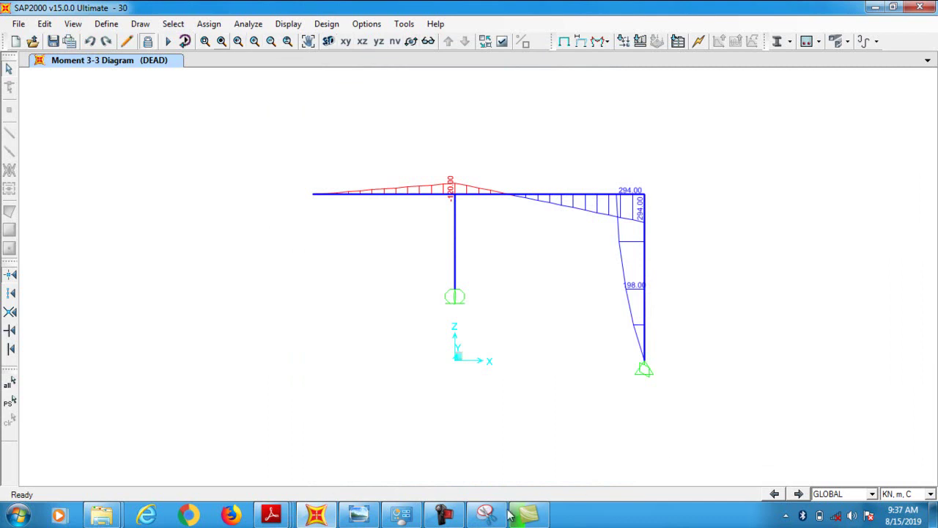
Examine the Moment 3-3 diagram closely where it changes sign on the beam between lines B and C
key("F2")
left_click_drag(403, 130, 723, 253)
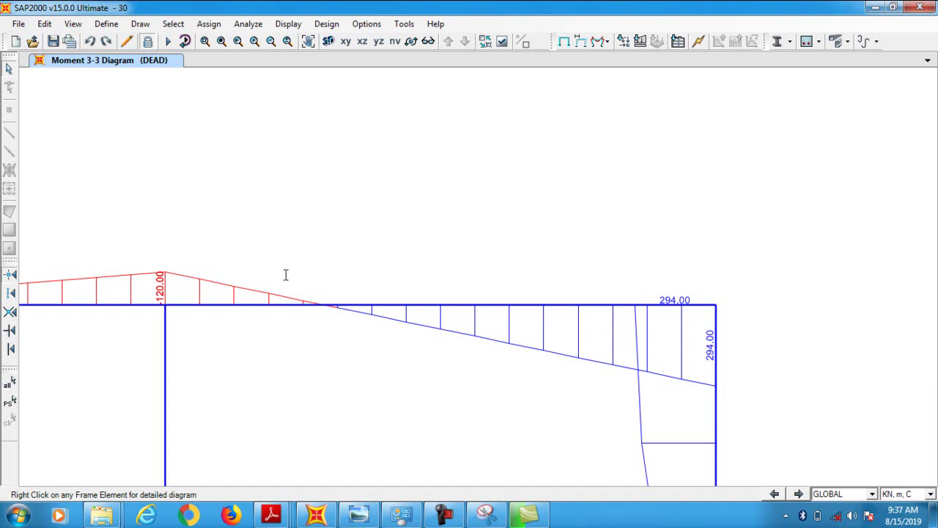
right_click(348, 329)
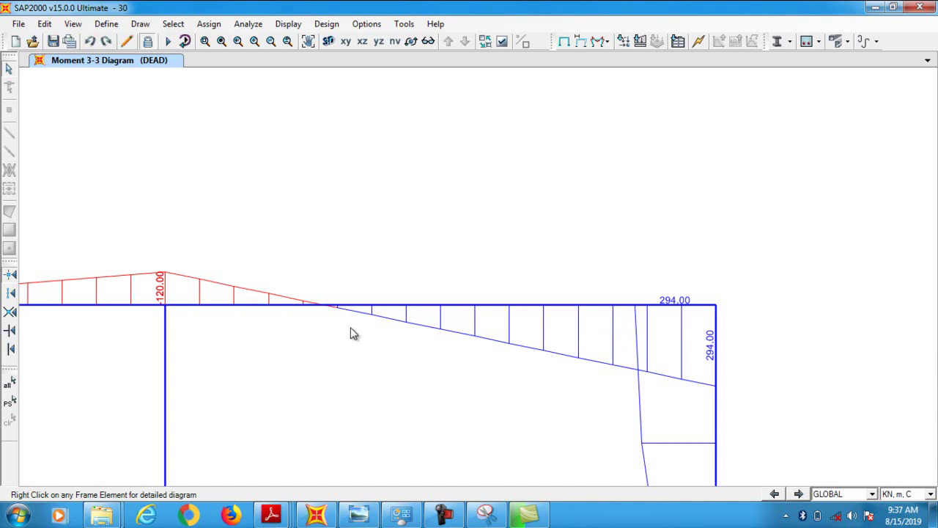